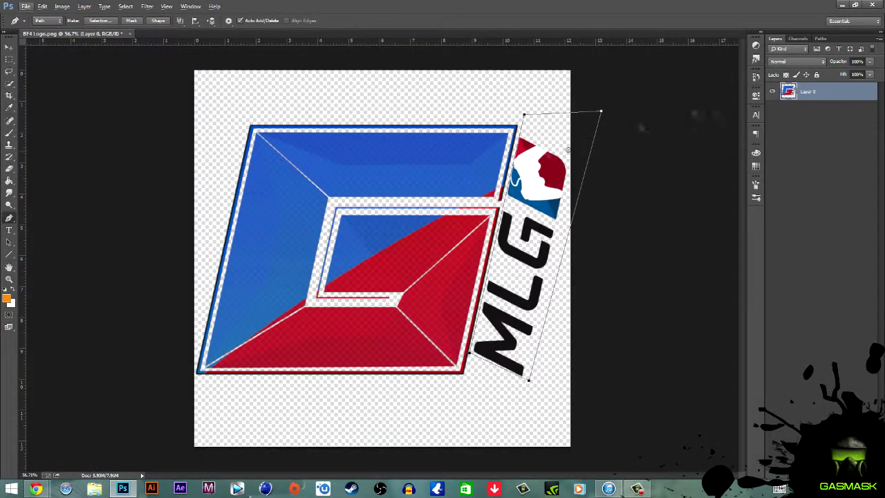
# Step: Make a selection from the logo path, then open Rated Banner Template 2014.psd from Documents > PSD files > Rated Pack > Templates
pyautogui.rightClick(549, 161)
pyautogui.click(583, 203)
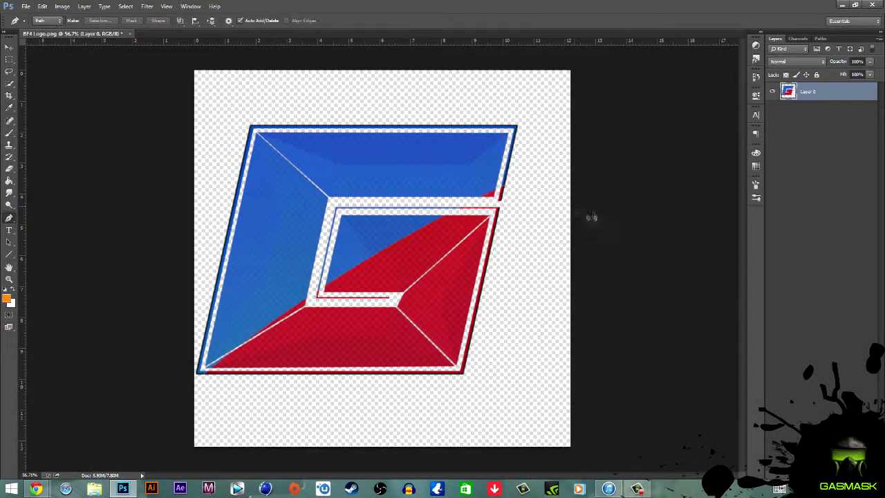
pyautogui.click(26, 6)
pyautogui.click(41, 28)
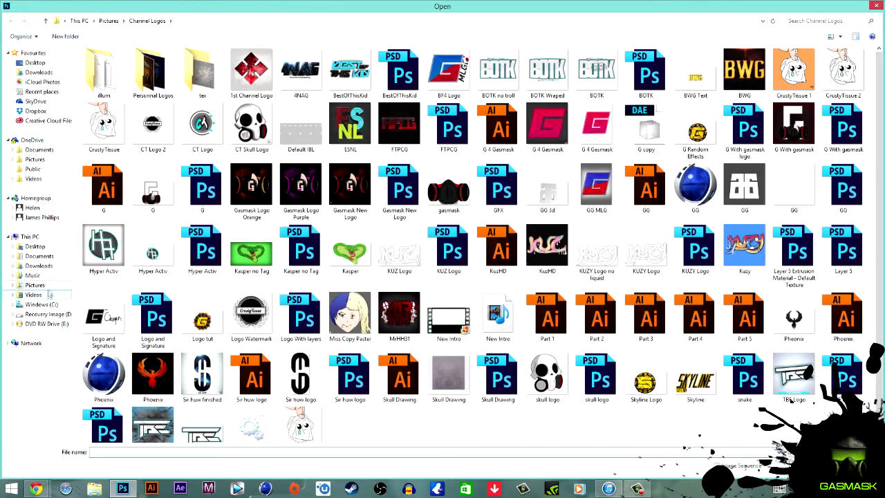
pyautogui.click(39, 256)
pyautogui.doubleClick(111, 270)
pyautogui.doubleClick(148, 76)
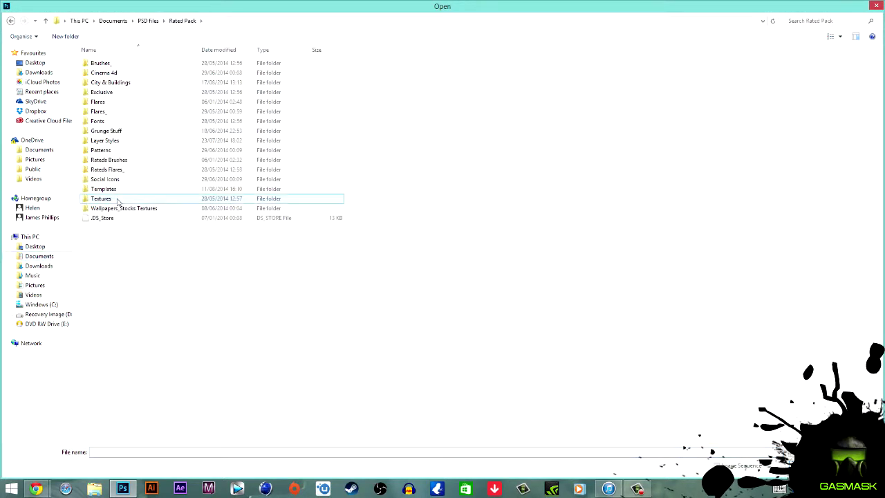
pyautogui.doubleClick(104, 189)
pyautogui.doubleClick(152, 75)
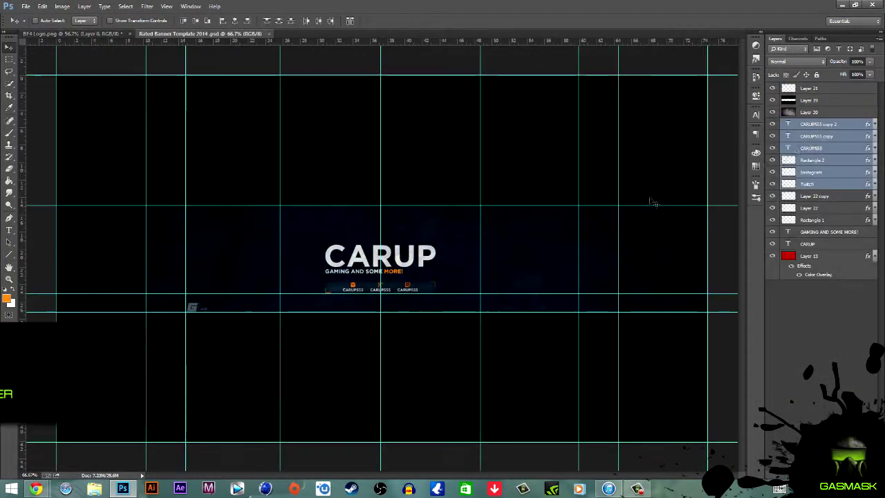
# Step: Delete the CARUP placeholder layers and place the BF4 logo, scaled down to fit the banner band
pyautogui.press('Delete')
pyautogui.press('Delete')
pyautogui.press('Delete')
pyautogui.hotkey('ctrl', 'Tab')
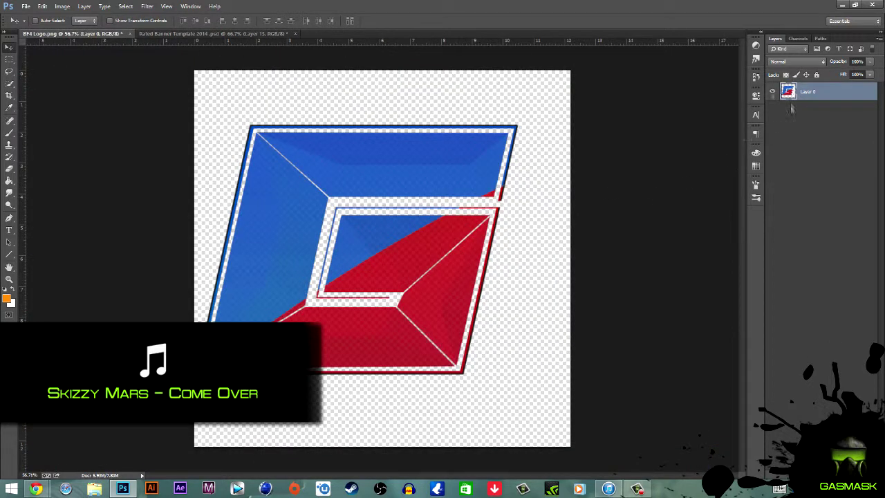
pyautogui.moveTo(791, 107); pyautogui.dragTo(400, 265)
pyautogui.hotkey('ctrl', 't')
pyautogui.moveTo(635, 400); pyautogui.dragTo(451, 304)
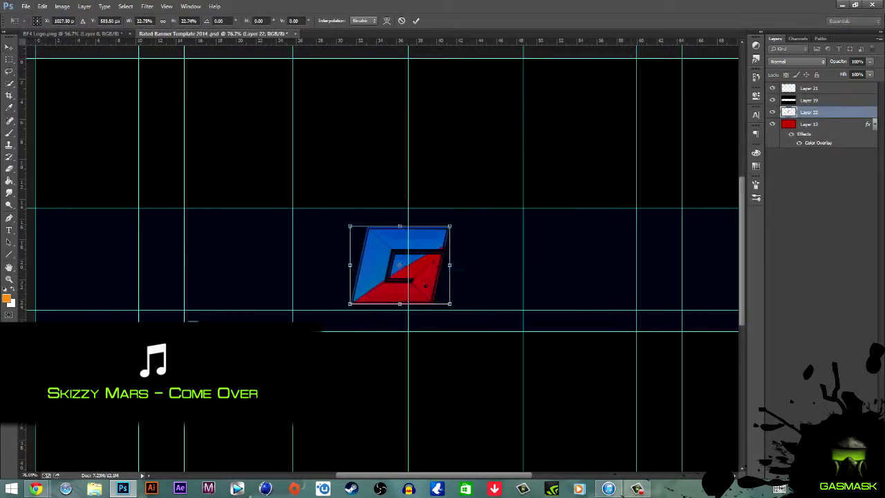
pyautogui.press('Return')
pyautogui.hotkey('ctrl', '+')
# Step: Turn off the band layer's Gradient Overlay and give it a white Color Overlay
pyautogui.doubleClick(829, 124)
pyautogui.click(37, 194)
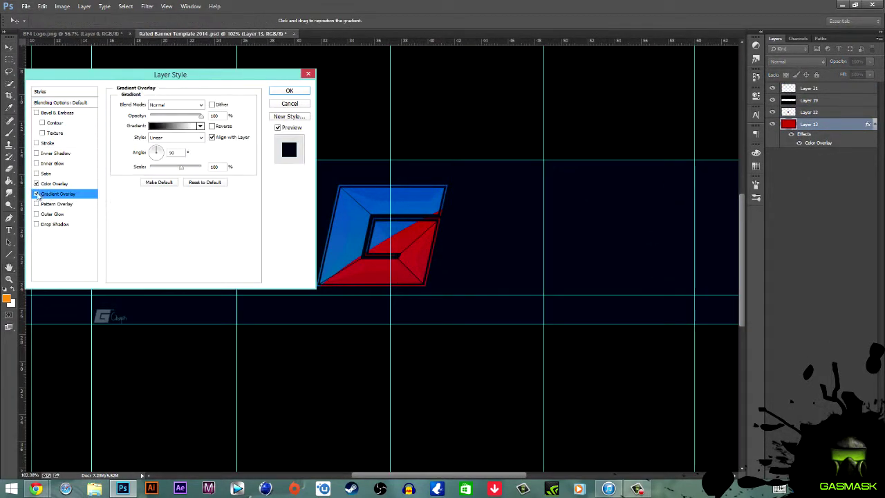
pyautogui.click(213, 104)
pyautogui.moveTo(290, 401); pyautogui.dragTo(235, 348)
pyautogui.click(436, 356)
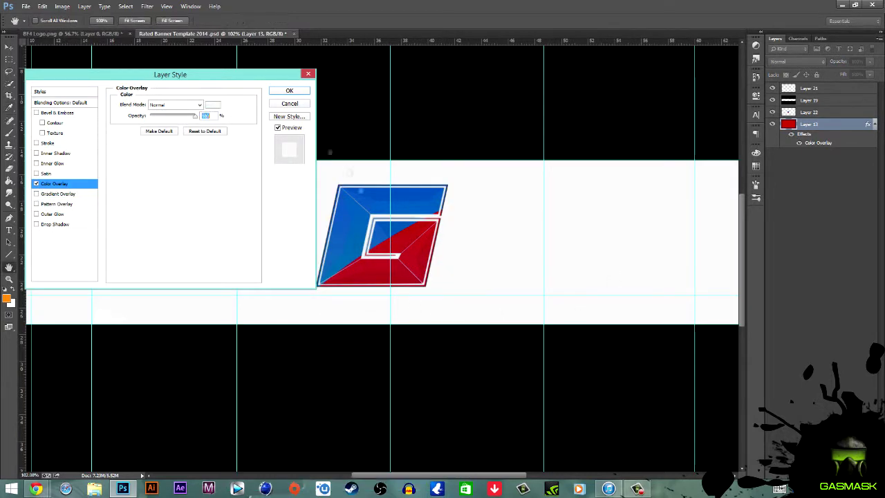
pyautogui.click(289, 92)
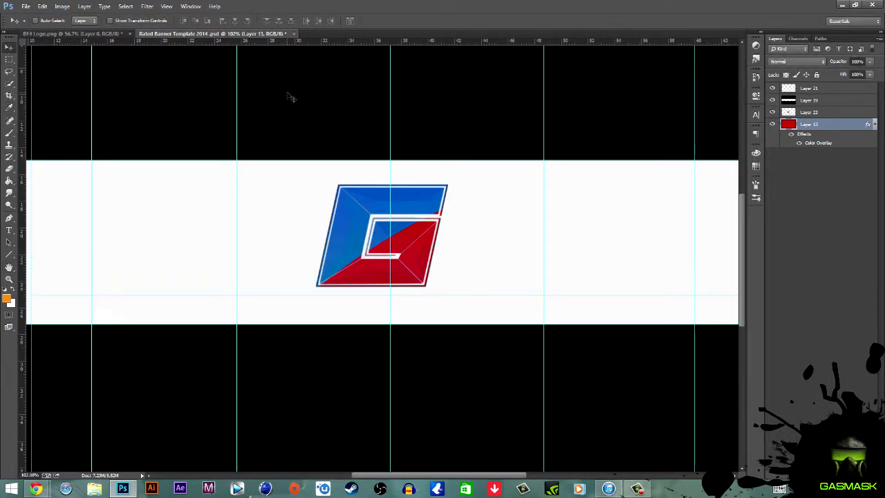
# Step: Create a new blank Untitled-1 document with default settings, then return to the BF4 logo document
pyautogui.hotkey('ctrl', 'n')
pyautogui.press('Return')
pyautogui.hotkey('ctrl', 'shift', 'Tab')
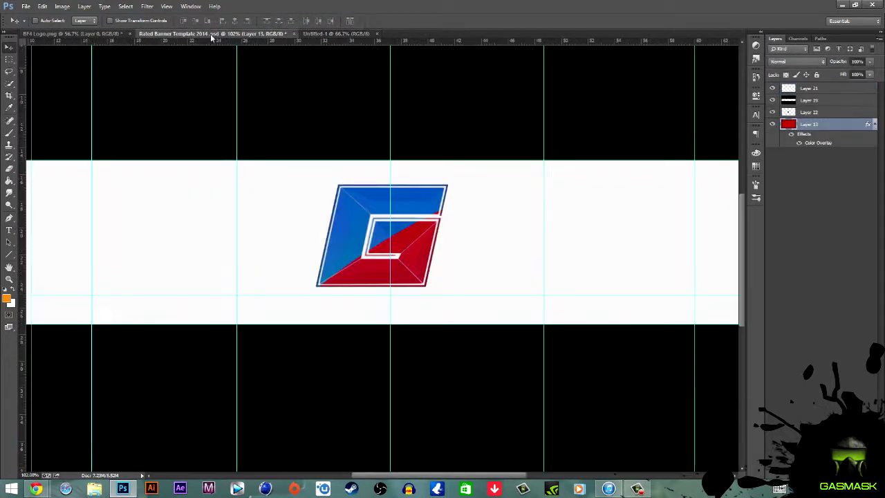
pyautogui.hotkey('ctrl', 'shift', 'Tab')
# Step: Place the logo in Untitled-1 and add GASMASK text coloured with the logo's blue
pyautogui.moveTo(319, 26); pyautogui.dragTo(325, 203)
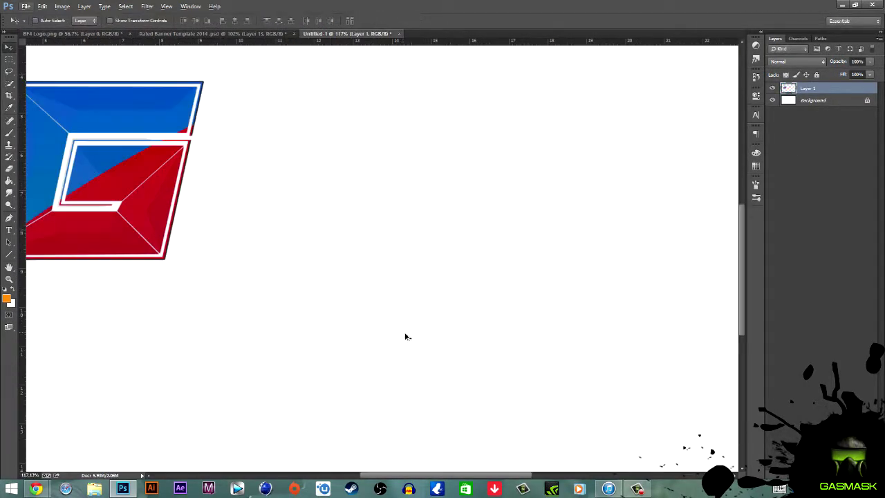
pyautogui.press('t')
pyautogui.click(336, 205)
pyautogui.write('GASMASK')
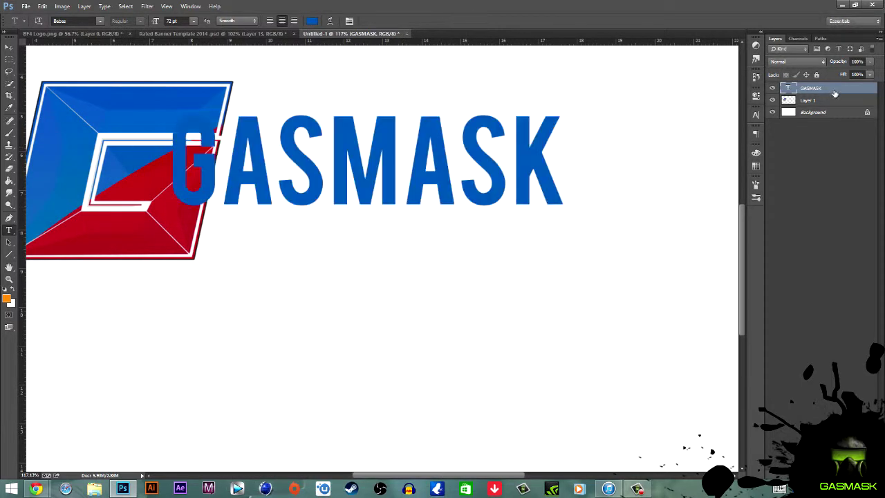
pyautogui.write('i')
pyautogui.click(128, 102)
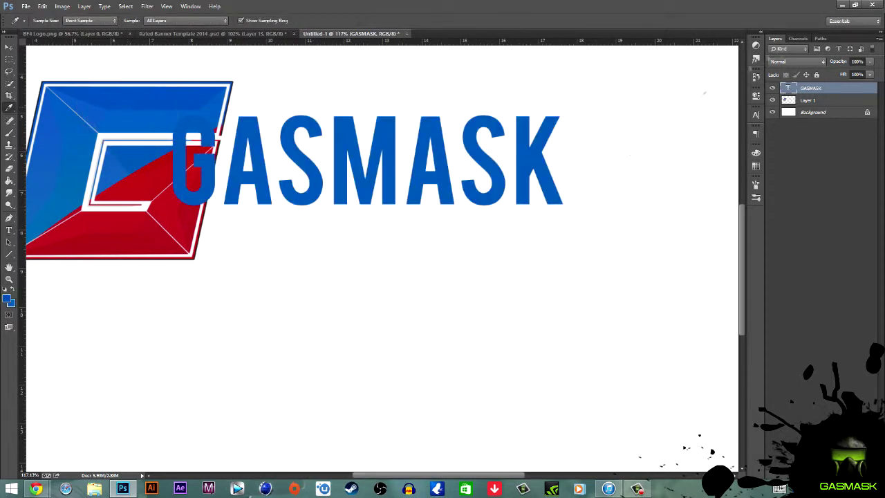
# Step: Add a Gradient Overlay to the GASMASK text and move it right of the logo
pyautogui.doubleClick(833, 91)
pyautogui.click(58, 194)
pyautogui.click(173, 126)
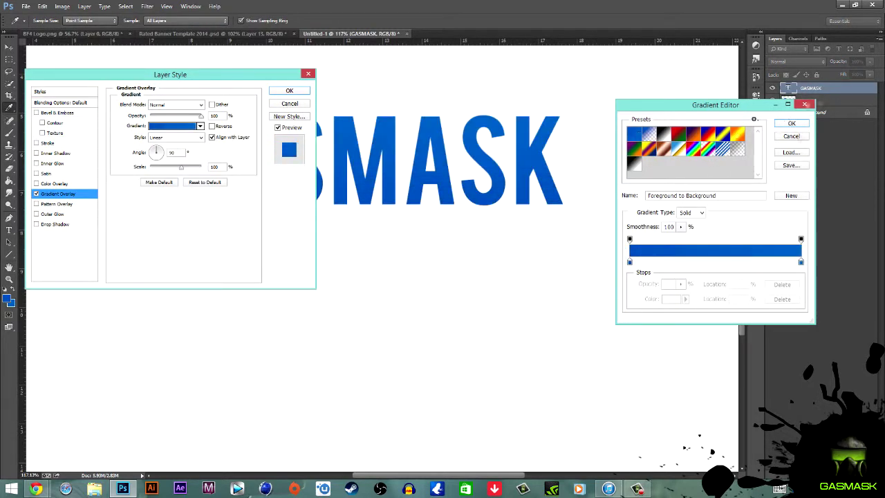
pyautogui.press('Return')
pyautogui.press('Return')
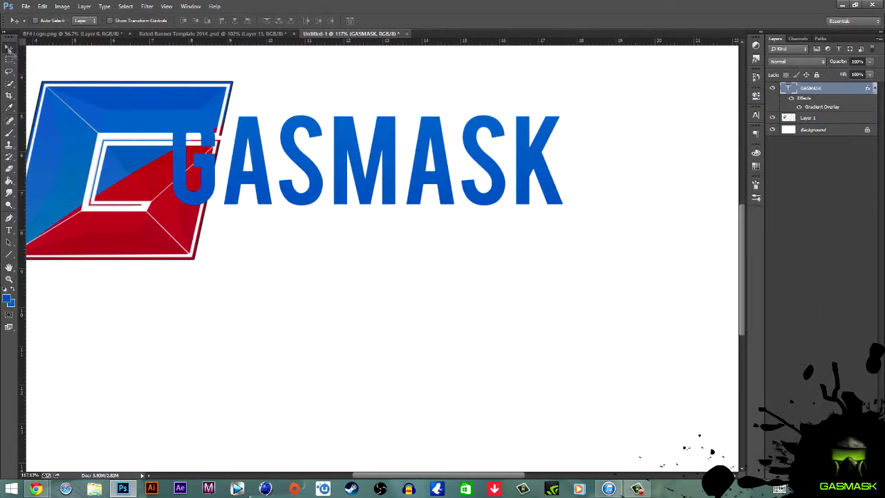
pyautogui.moveTo(302, 159); pyautogui.dragTo(365, 134)
# Step: Duplicate GASMASK, clear the copy's effects and give it a hard, wide Bevel & Emboss
pyautogui.hotkey('ctrl', 'j')
pyautogui.rightClick(816, 89)
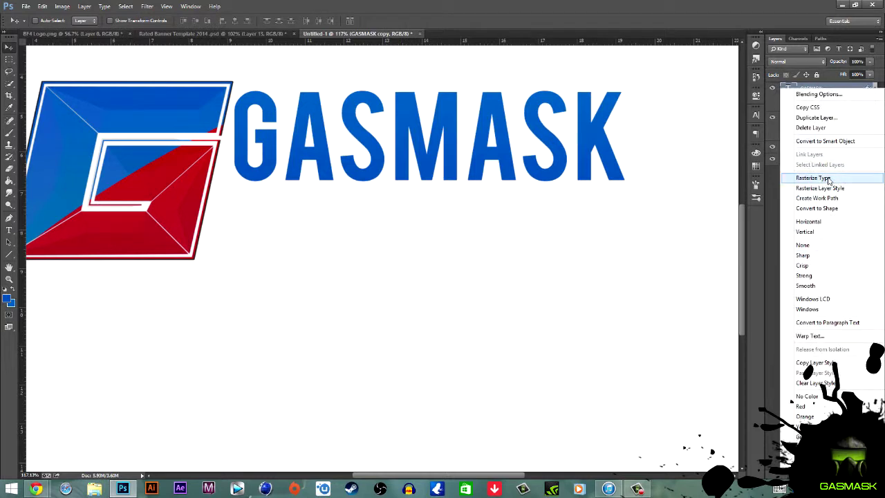
pyautogui.click(816, 382)
pyautogui.doubleClick(851, 88)
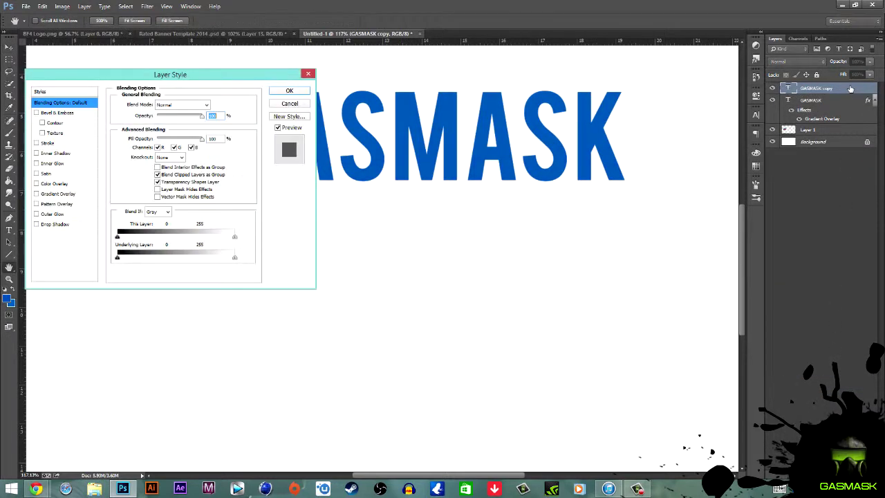
pyautogui.click(51, 112)
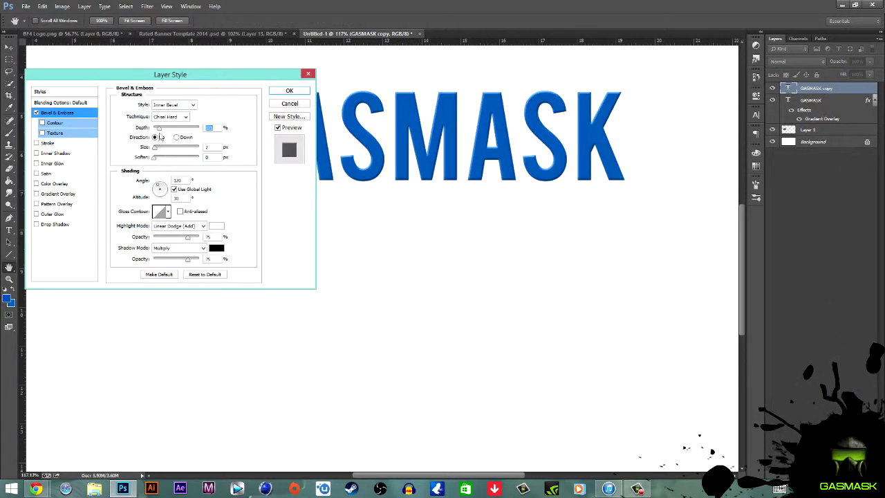
pyautogui.moveTo(154, 147); pyautogui.dragTo(199, 147)
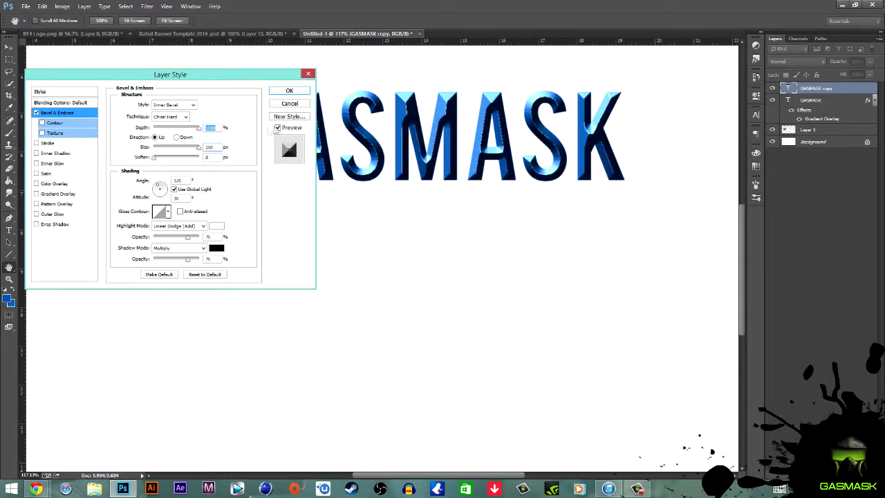
pyautogui.write('1')
pyautogui.write('100')
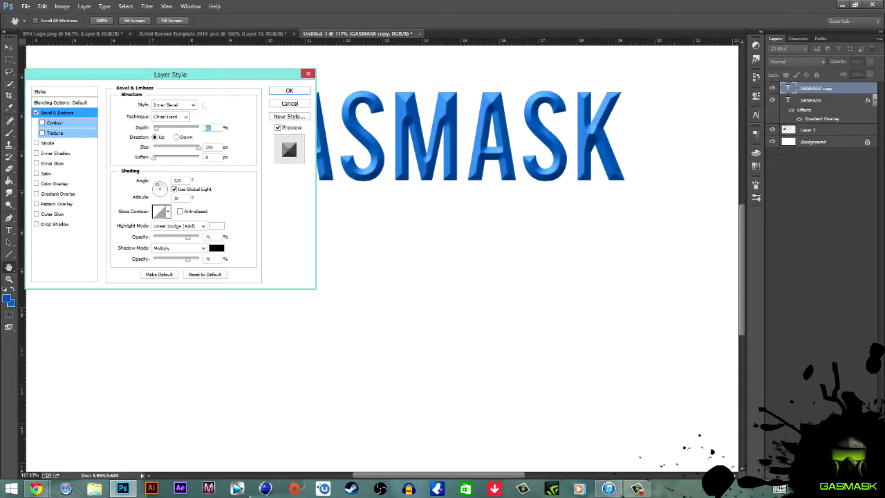
pyautogui.press('Return')
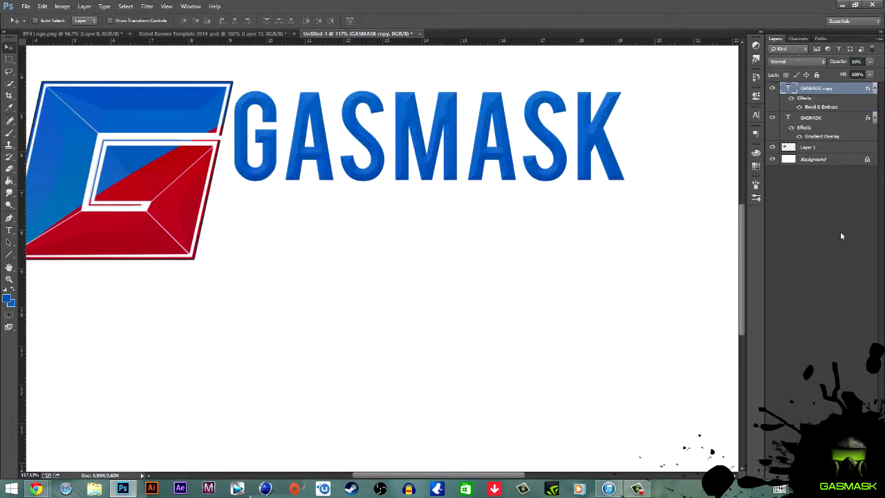
# Step: Tighten the letter tracking of both GASMASK text layers to -50
pyautogui.keyDown('shift'); pyautogui.click(874, 118); pyautogui.keyUp('shift')
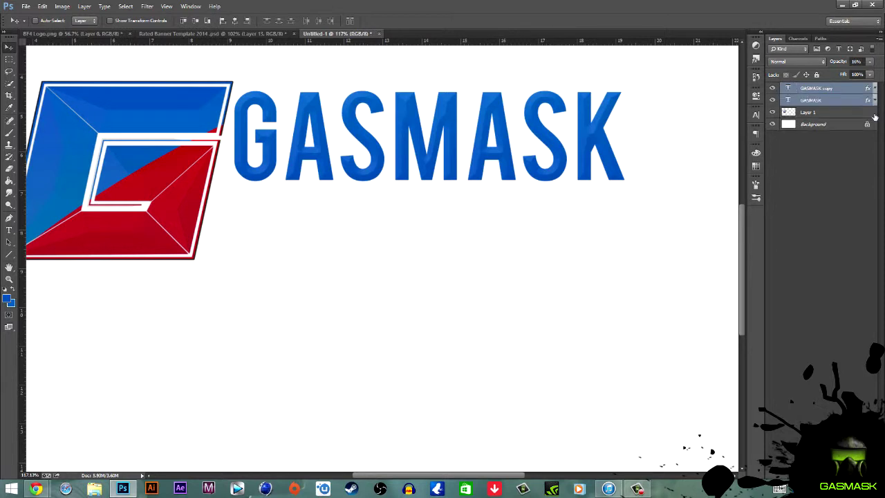
pyautogui.click(828, 88)
pyautogui.click(756, 114)
pyautogui.click(737, 144)
pyautogui.click(726, 174)
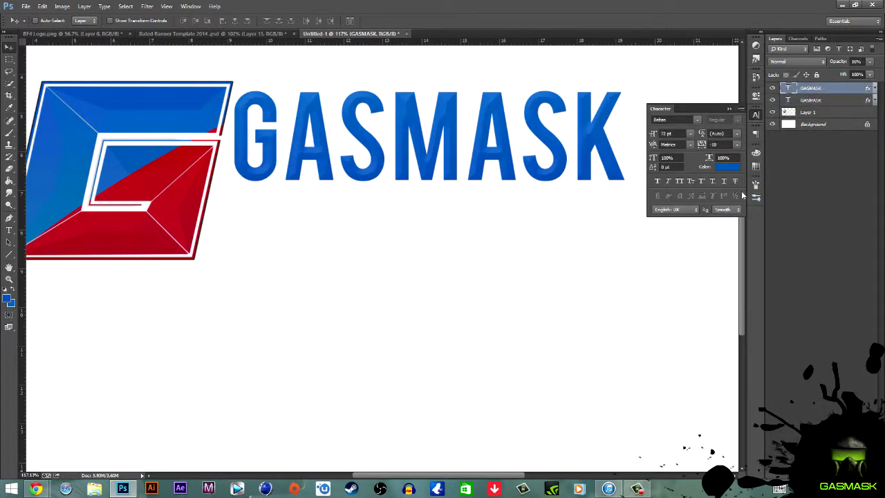
pyautogui.click(737, 144)
pyautogui.click(736, 178)
pyautogui.click(827, 99)
pyautogui.click(737, 143)
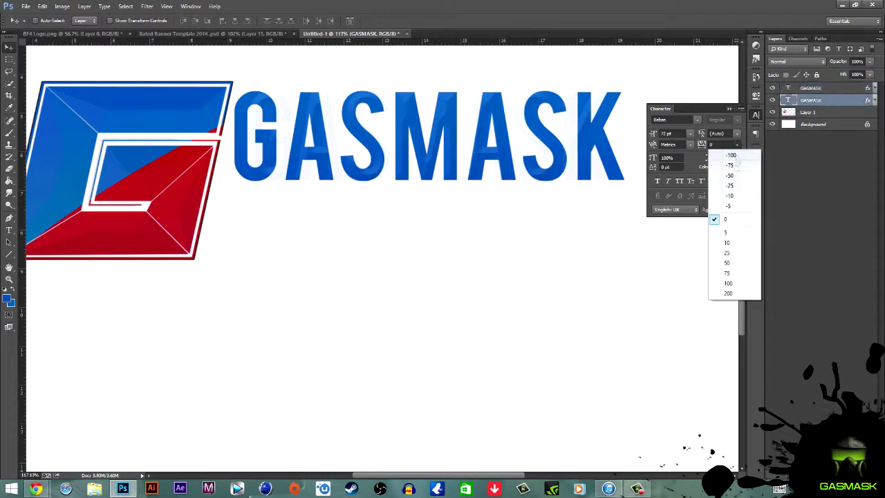
pyautogui.click(722, 168)
# Step: Merge the GASMASK layers into a flattened GASMASK copy 2 layer and hide the originals
pyautogui.rightClick(823, 90)
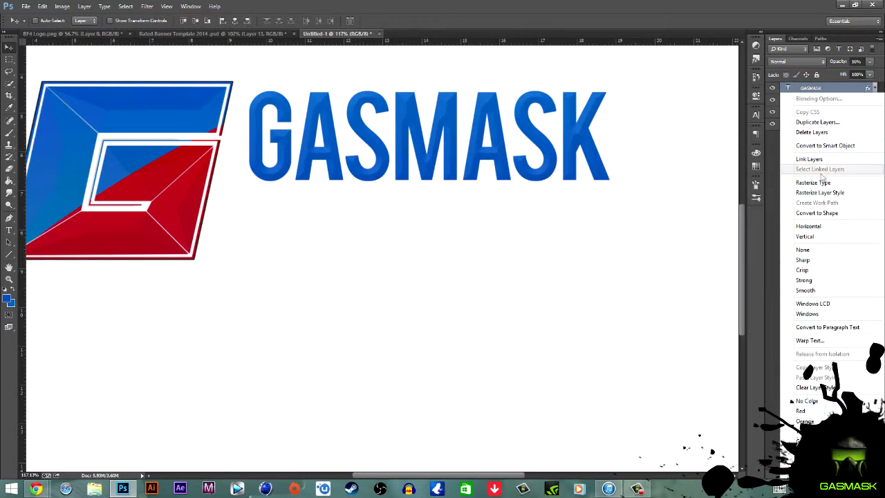
pyautogui.click(817, 122)
pyautogui.press('Return')
pyautogui.rightClick(822, 88)
pyautogui.click(813, 182)
pyautogui.rightClick(822, 88)
pyautogui.click(820, 345)
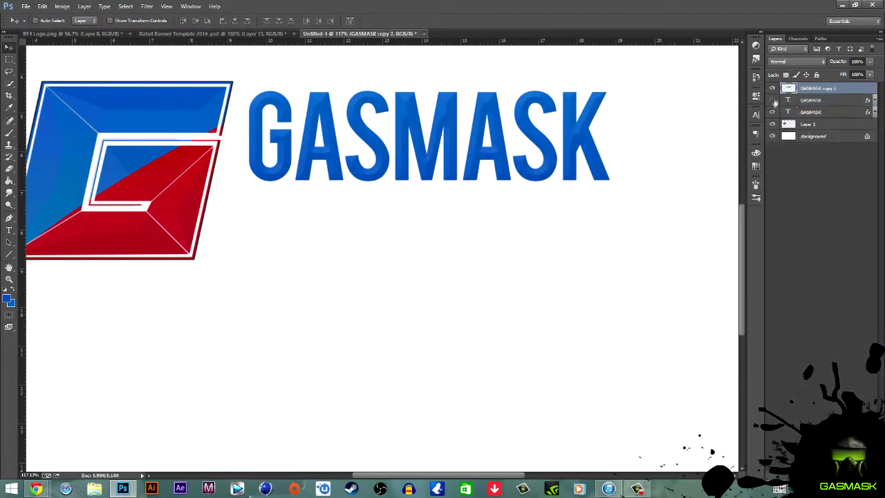
# Step: Skew GASMASK into an italic lean and position it against the logo, level with its top
pyautogui.click(42, 6)
pyautogui.click(187, 228)
pyautogui.moveTo(426, 90); pyautogui.dragTo(456, 90)
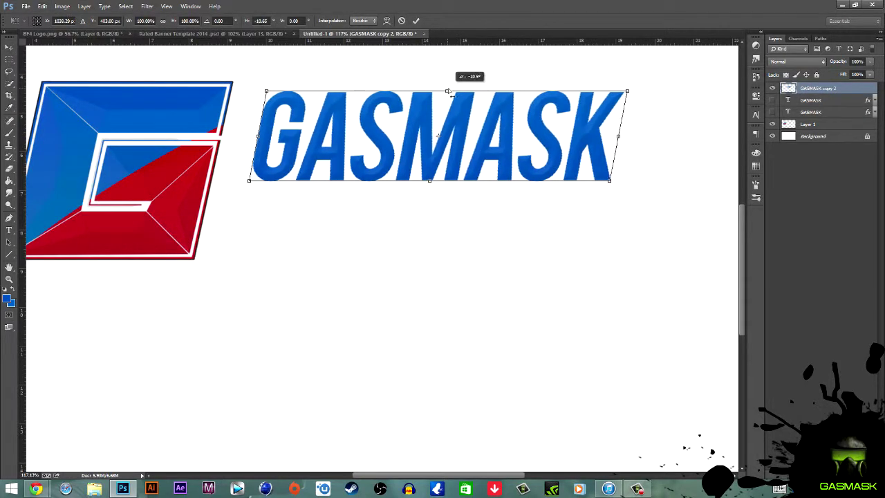
pyautogui.press('Return')
pyautogui.moveTo(443, 164); pyautogui.dragTo(412, 163)
pyautogui.click(43, 6)
pyautogui.click(187, 225)
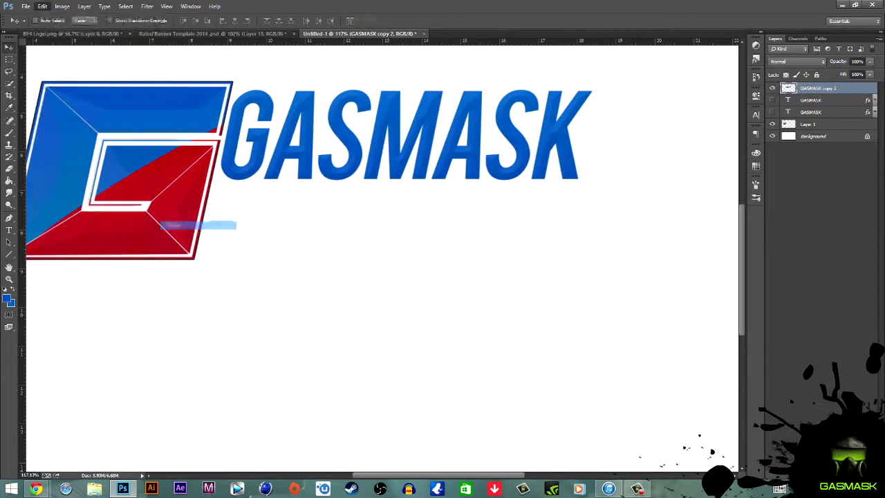
pyautogui.moveTo(406, 90); pyautogui.dragTo(423, 92)
pyautogui.press('Return')
pyautogui.moveTo(427, 138); pyautogui.dragTo(426, 129)
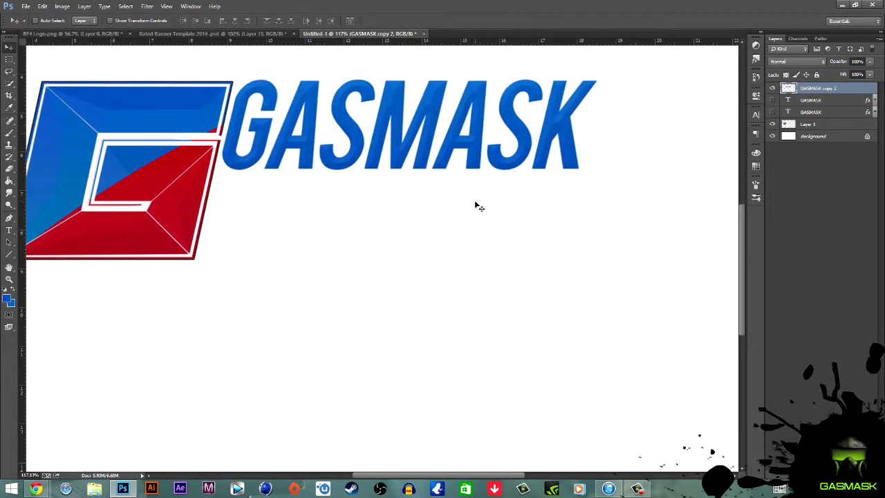
# Step: Scale GASMASK up to roughly the emblem's height
pyautogui.hotkey('ctrl', 't')
pyautogui.moveTo(596, 169); pyautogui.dragTo(731, 198)
pyautogui.scroll(-3, 520, 214)
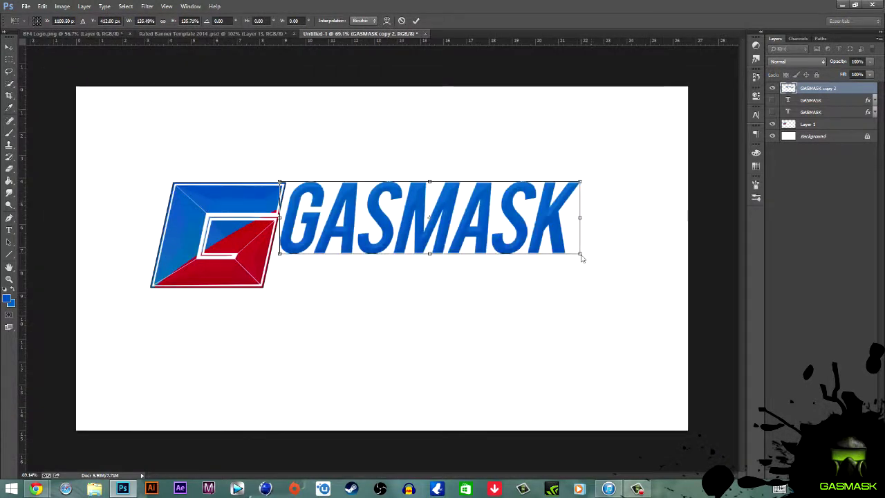
pyautogui.moveTo(584, 253); pyautogui.dragTo(660, 271)
pyautogui.press('Return')
pyautogui.scroll(1, 382, 259)
# Step: Add GRAPHICS text below the logo with a red Gradient Overlay sampled from the emblem
pyautogui.press('t')
pyautogui.click(296, 360)
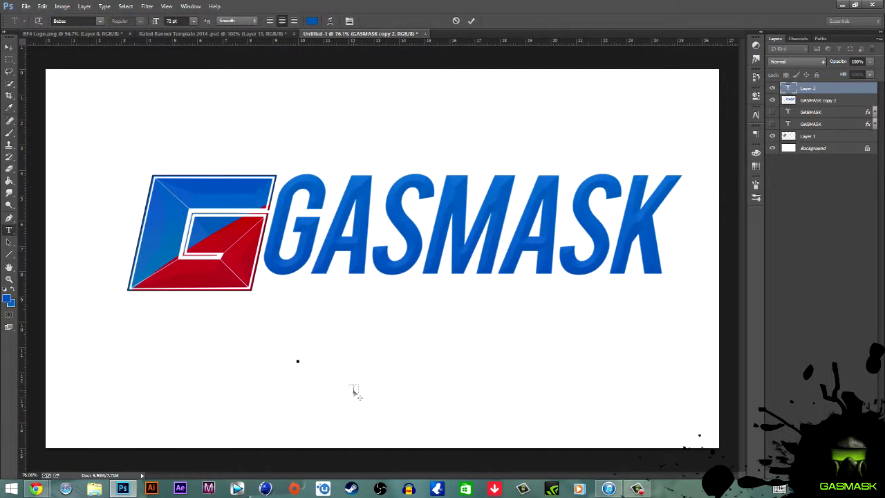
pyautogui.write('GRAPHICS')
pyautogui.hotkey('ctrl', 'Return')
pyautogui.press('i')
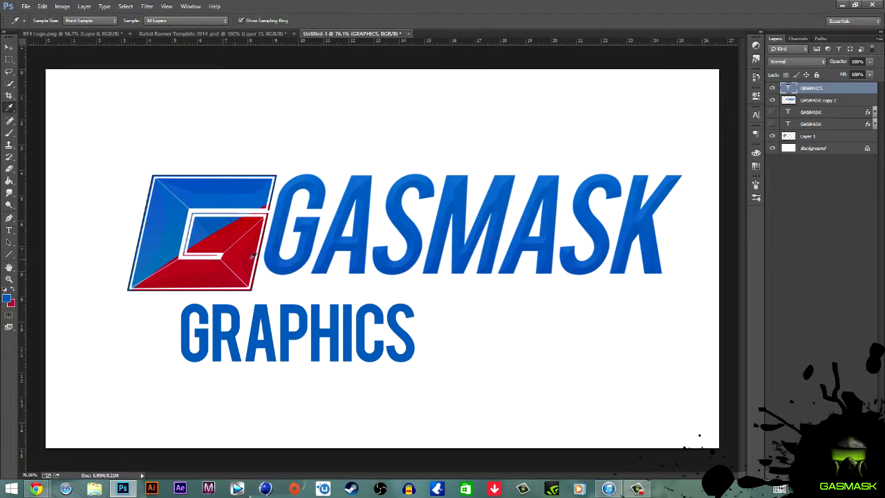
pyautogui.doubleClick(833, 91)
pyautogui.click(59, 192)
pyautogui.click(172, 95)
pyautogui.click(672, 148)
pyautogui.click(786, 122)
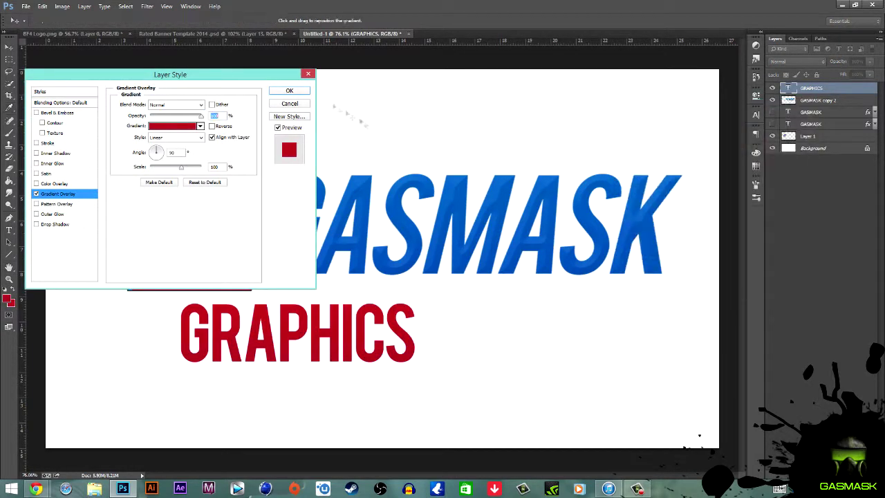
pyautogui.click(292, 89)
# Step: Shrink GRAPHICS and move it up beneath the emblem's right edge
pyautogui.hotkey('ctrl', 't')
pyautogui.moveTo(415, 304); pyautogui.dragTo(326, 325)
pyautogui.press('Return')
pyautogui.scroll(6, 263, 281)
pyautogui.press('v')
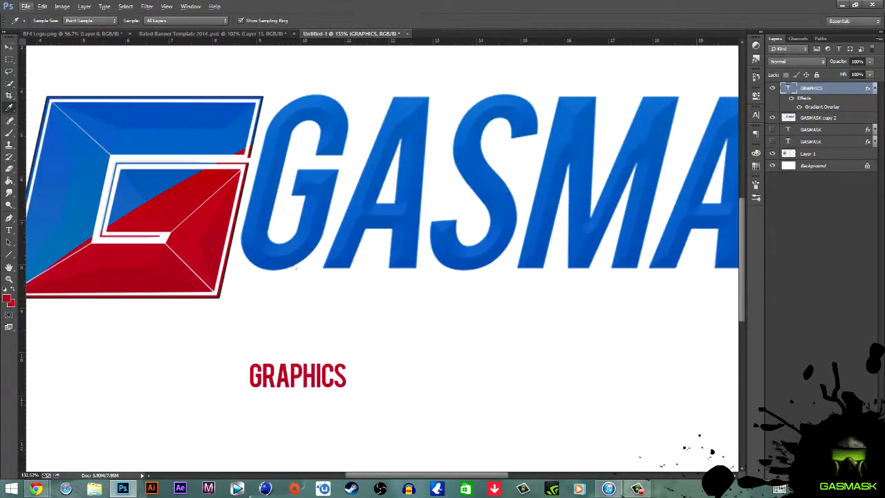
pyautogui.moveTo(328, 365)
pyautogui.mouseDown()
pyautogui.moveTo(319, 289)
pyautogui.moveTo(307, 276)
pyautogui.mouseUp()
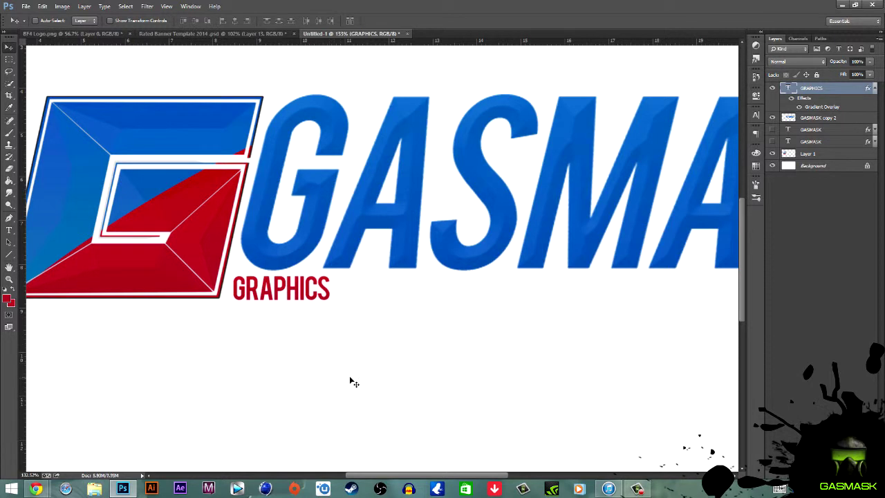
# Step: Duplicate GRAPHICS, give the copy a Bevel & Emboss, and merge the two layers
pyautogui.hotkey('ctrl', 'j')
pyautogui.rightClick(826, 89)
pyautogui.click(812, 92)
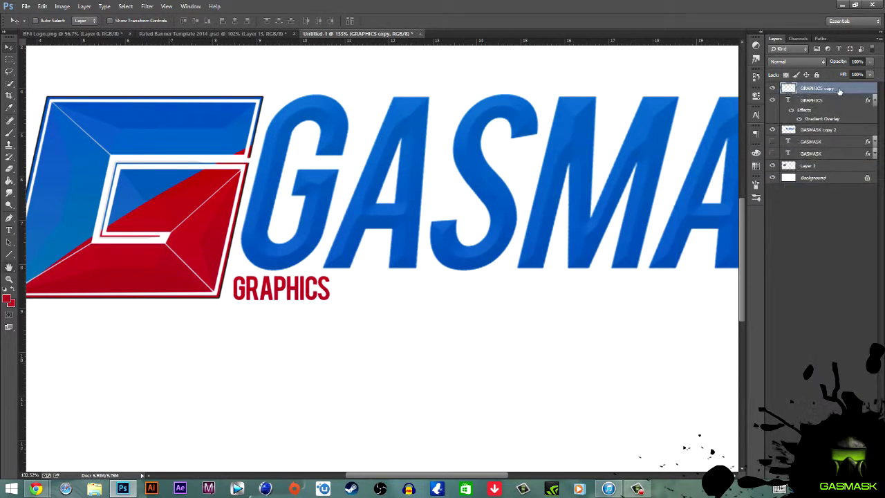
pyautogui.click(56, 112)
pyautogui.moveTo(217, 80); pyautogui.dragTo(600, 225)
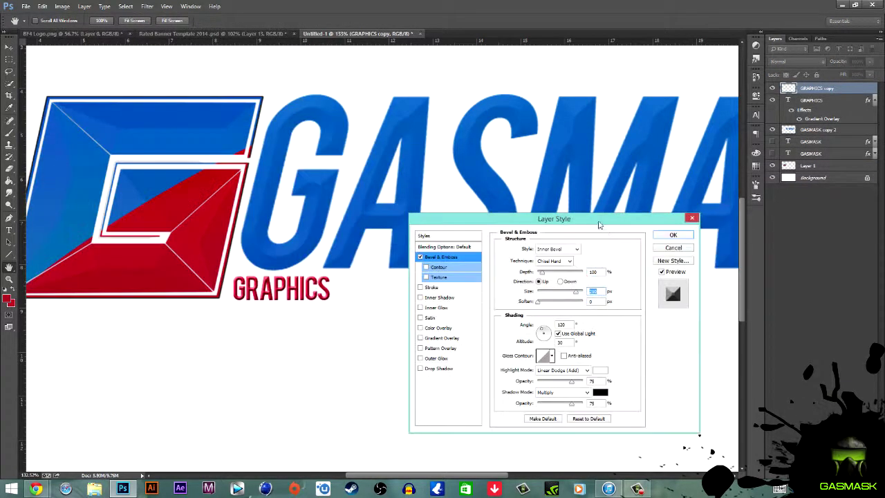
pyautogui.click(665, 239)
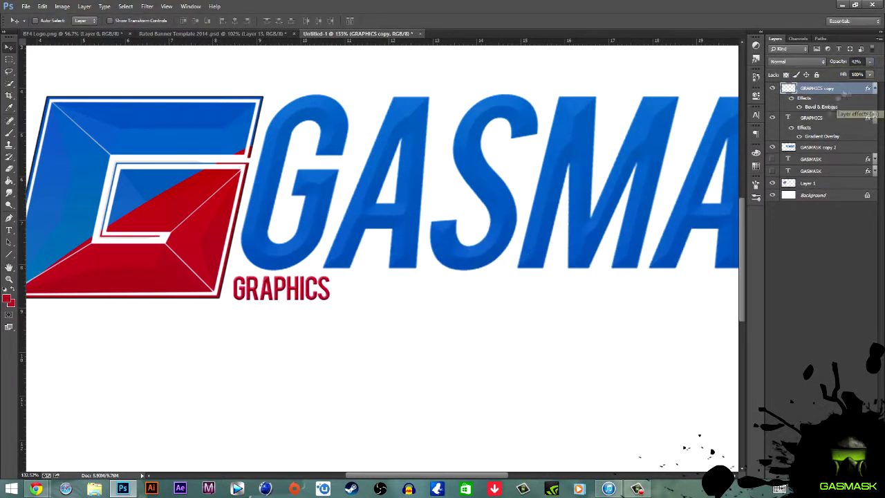
pyautogui.rightClick(833, 119)
pyautogui.click(761, 187)
# Step: Skew GRAPHICS to match the emblem's angle and nudge it left against the emblem
pyautogui.click(62, 6)
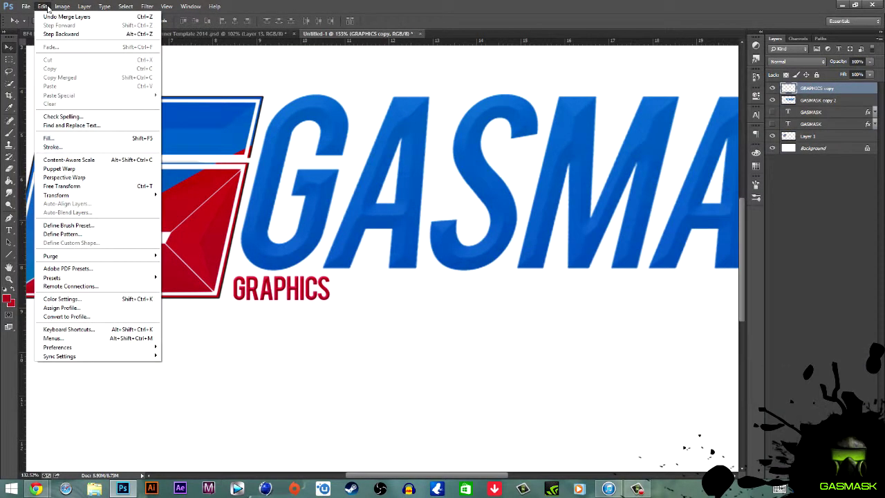
pyautogui.click(186, 228)
pyautogui.moveTo(282, 276); pyautogui.dragTo(287, 275)
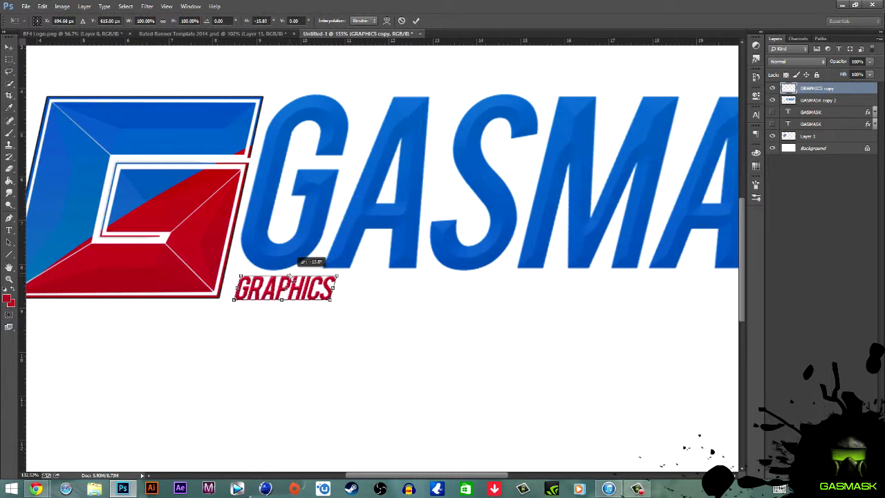
pyautogui.press('Return')
pyautogui.scroll(3, 267, 389)
pyautogui.moveTo(297, 237); pyautogui.dragTo(290, 239)
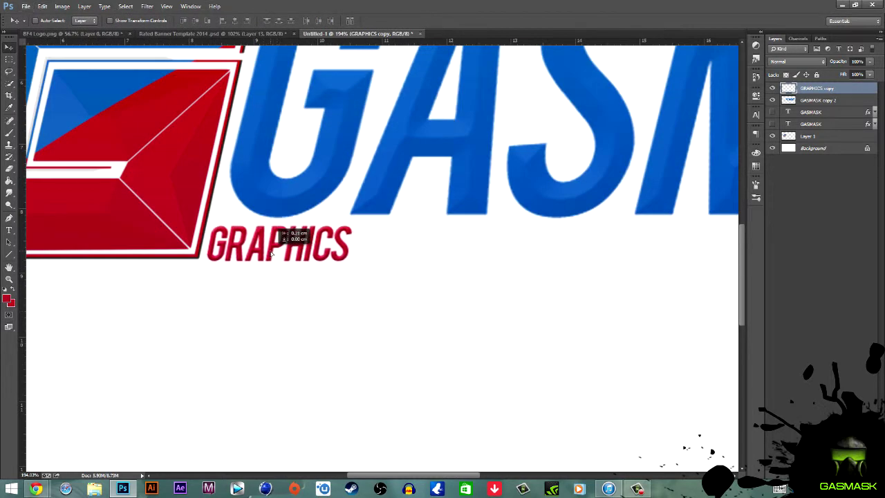
pyautogui.scroll(-3, 371, 336)
pyautogui.scroll(1, 371, 336)
# Step: Shrink the GASMASK wordmark and widen GRAPHICS to fill the space beneath it
pyautogui.keyDown('ctrl'); pyautogui.click(415, 229); pyautogui.keyUp('ctrl')
pyautogui.hotkey('ctrl', 't')
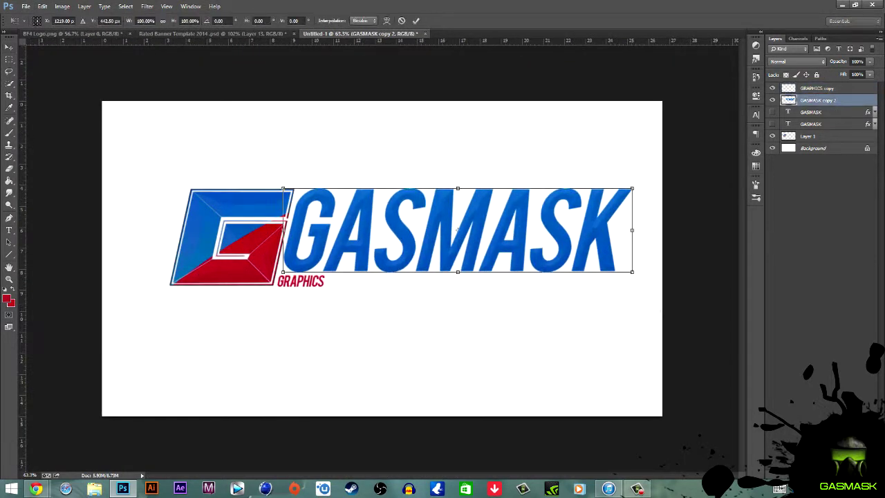
pyautogui.moveTo(632, 274)
pyautogui.mouseDown()
pyautogui.moveTo(541, 236)
pyautogui.moveTo(563, 255)
pyautogui.mouseUp()
pyautogui.press('Return')
pyautogui.keyDown('ctrl'); pyautogui.click(301, 280); pyautogui.keyUp('ctrl')
pyautogui.hotkey('ctrl', 't')
pyautogui.moveTo(324, 285); pyautogui.dragTo(395, 285)
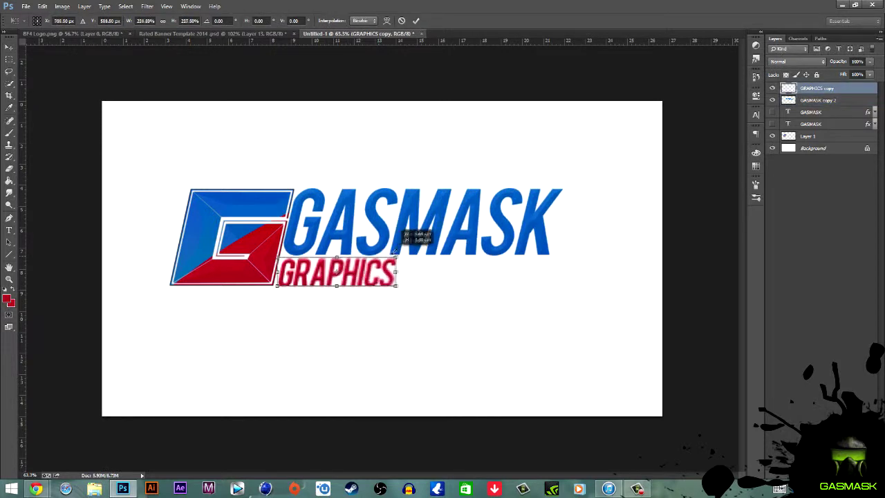
pyautogui.press('Return')
# Step: Replace the old slanted layer with fresh GRAPHICS text under the logo
pyautogui.press('Delete')
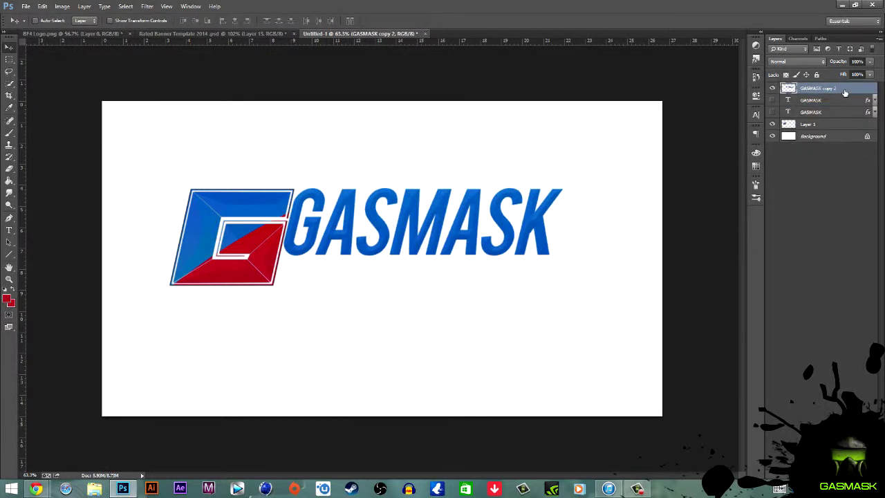
pyautogui.press('t')
pyautogui.click(330, 318)
pyautogui.write('GRAPHICS')
pyautogui.click(472, 21)
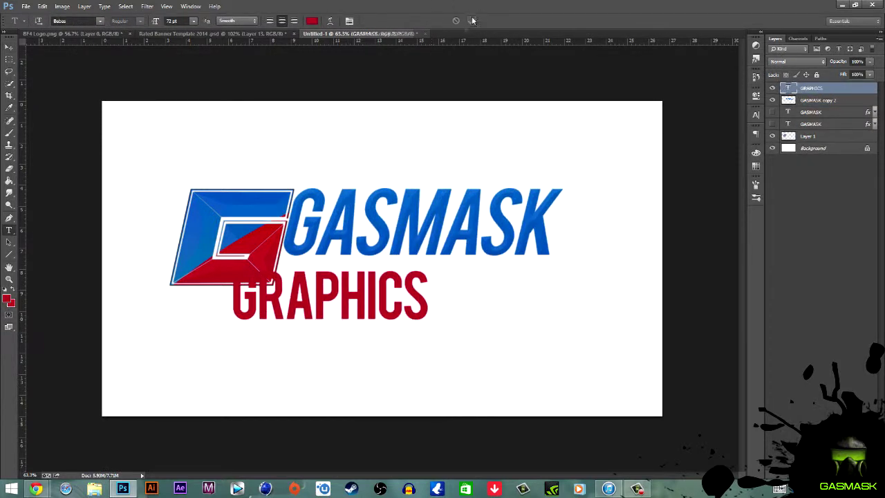
# Step: Give the GRAPHICS text a solid red Gradient Overlay
pyautogui.doubleClick(839, 91)
pyautogui.click(423, 339)
pyautogui.click(557, 272)
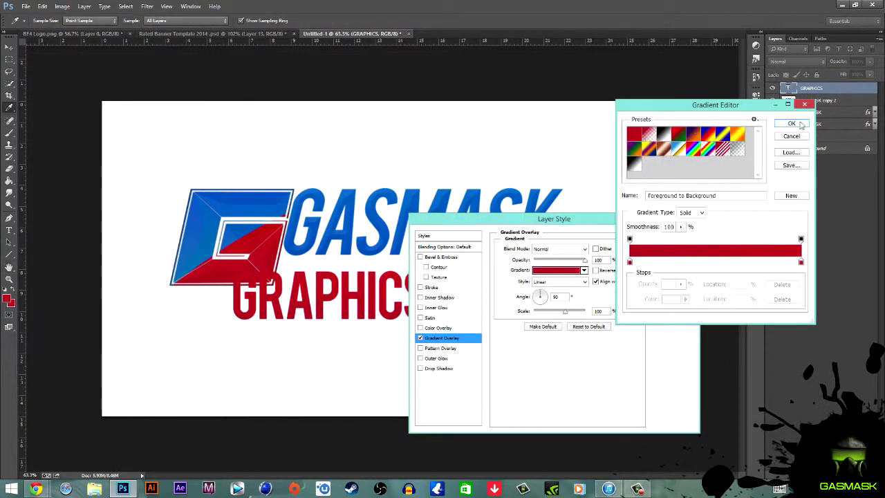
pyautogui.click(800, 122)
pyautogui.click(681, 228)
# Step: Duplicate GRAPHICS, add Bevel & Emboss to the copy, and merge both copies
pyautogui.hotkey('ctrl', 'j')
pyautogui.rightClick(841, 91)
pyautogui.press('Escape')
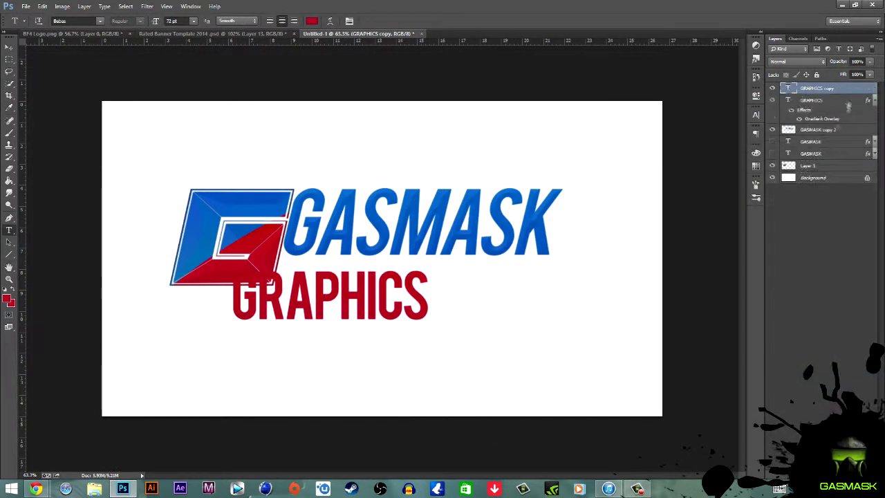
pyautogui.doubleClick(844, 90)
pyautogui.click(441, 257)
pyautogui.click(673, 234)
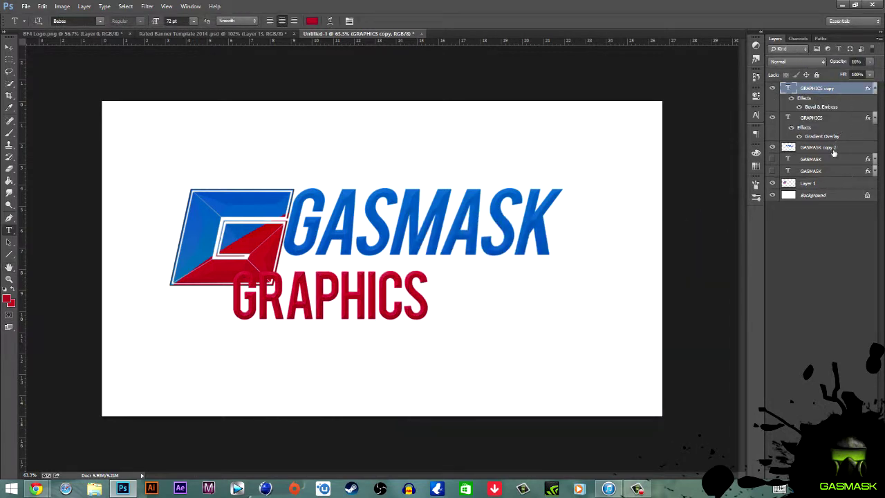
pyautogui.hotkey('ctrl', 'j')
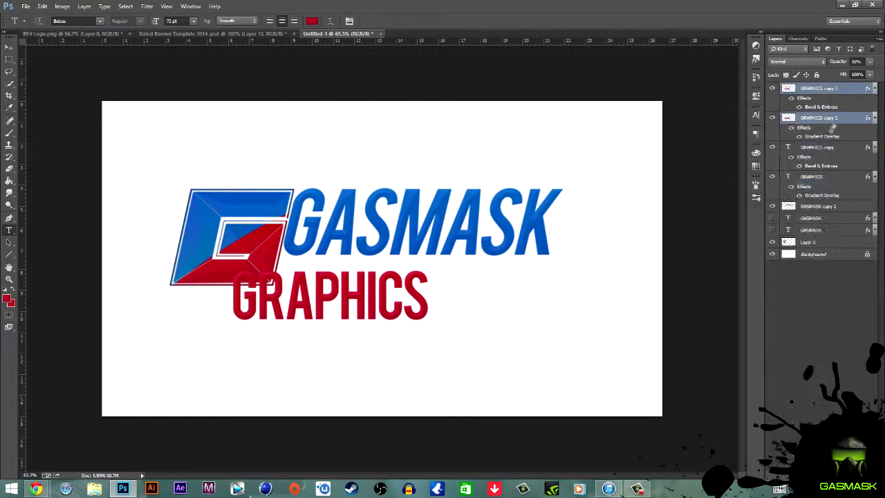
pyautogui.click(874, 130)
# Step: Skew the merged GRAPHICS layer so its top leans right
pyautogui.hotkey('ctrl', 't')
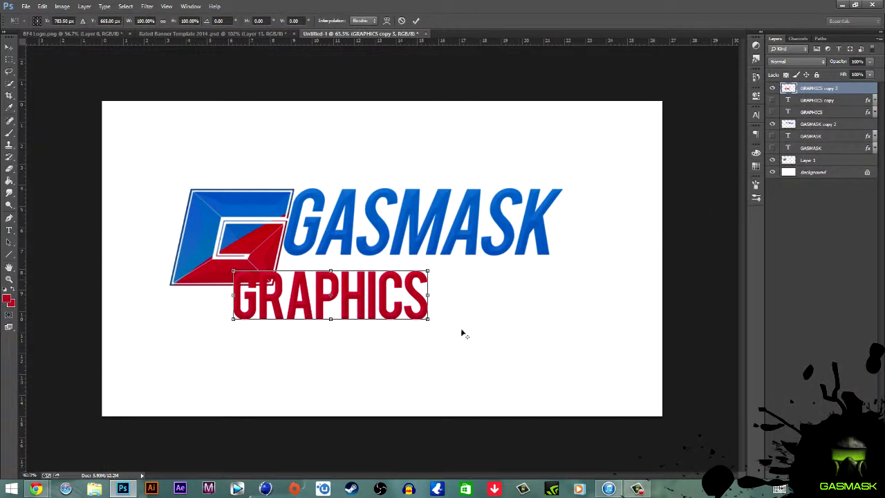
pyautogui.keyDown('alt'); pyautogui.scroll(3, 460, 332); pyautogui.keyUp('alt')
pyautogui.click(42, 6)
pyautogui.click(257, 227)
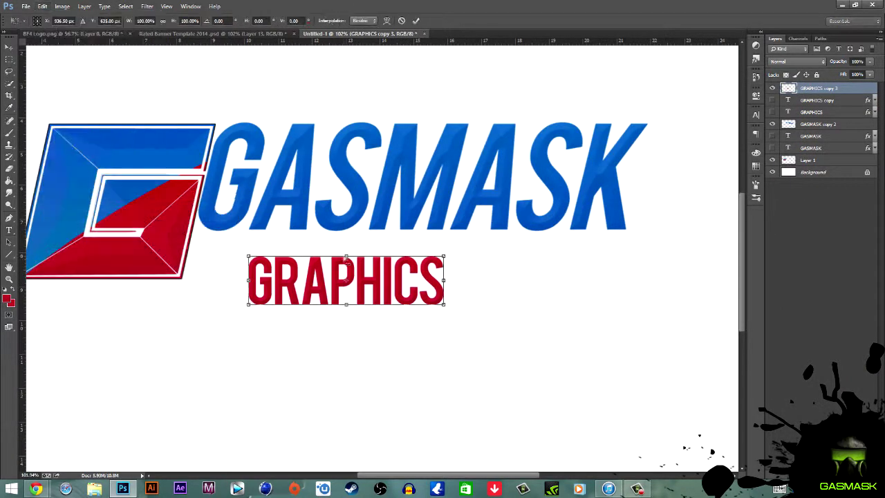
pyautogui.moveTo(346, 256)
pyautogui.mouseDown()
pyautogui.moveTo(355, 256)
pyautogui.moveTo(268, 256)
pyautogui.mouseUp()
pyautogui.press('Return')
# Step: Move GRAPHICS just beneath the GASMASK wordmark
pyautogui.press('t')
pyautogui.scroll(3, 255, 310)
pyautogui.press('v')
pyautogui.moveTo(194, 239); pyautogui.dragTo(194, 247)
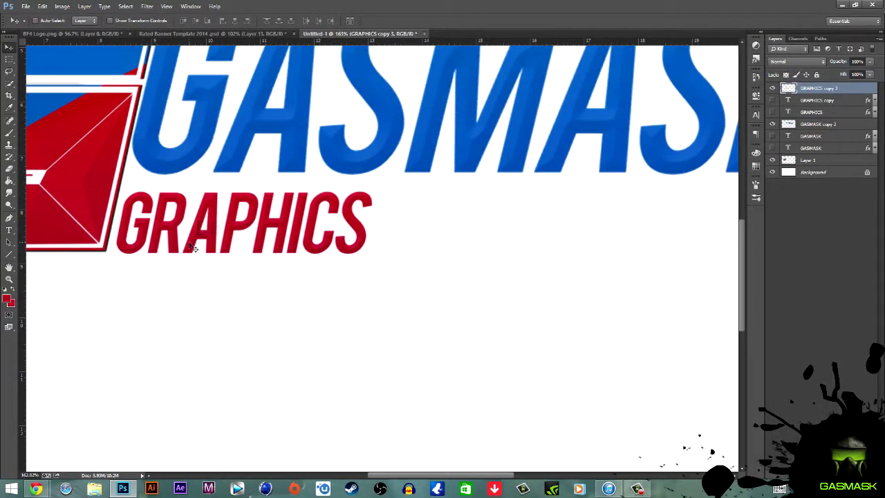
# Step: Slightly skew and nudge the GASMASK wordmark, then enlarge GRAPHICS to span beneath it
pyautogui.click(835, 125)
pyautogui.click(42, 6)
pyautogui.click(197, 233)
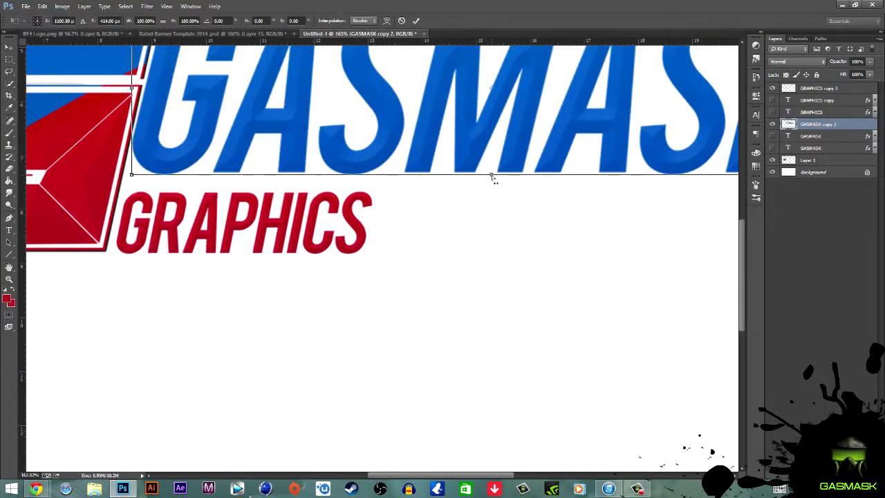
pyautogui.moveTo(491, 176); pyautogui.dragTo(495, 177)
pyautogui.press('Return')
pyautogui.scroll(3, 509, 195)
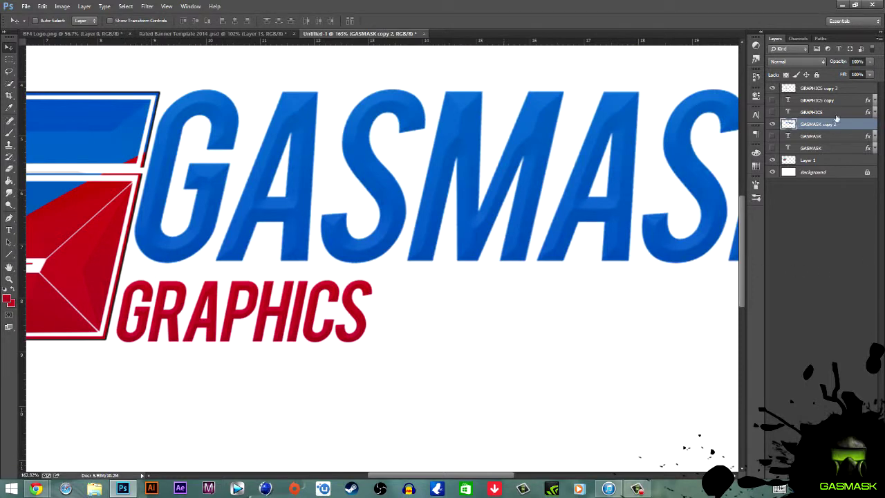
pyautogui.press('Right')
pyautogui.press('Right')
pyautogui.press('Right')
pyautogui.hotkey('ctrl', 't')
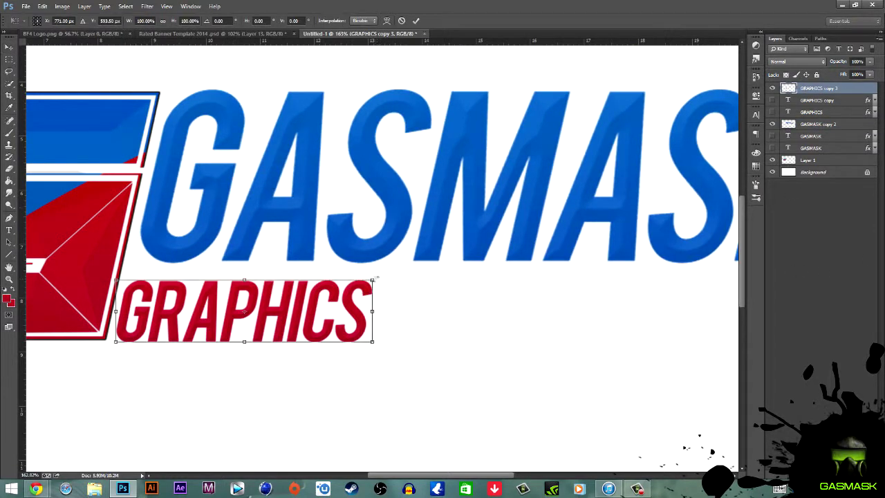
pyautogui.moveTo(371, 280); pyautogui.dragTo(433, 265)
# Step: Select the emblem, GASMASK and GRAPHICS layers and shrink the combined logo into the banner's centre
pyautogui.click(418, 20)
pyautogui.scroll(-5, 627, 303)
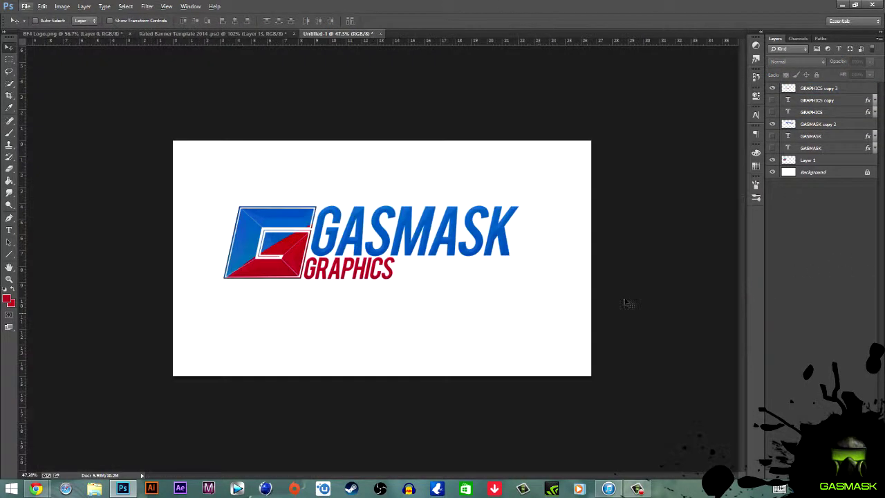
pyautogui.click(825, 161)
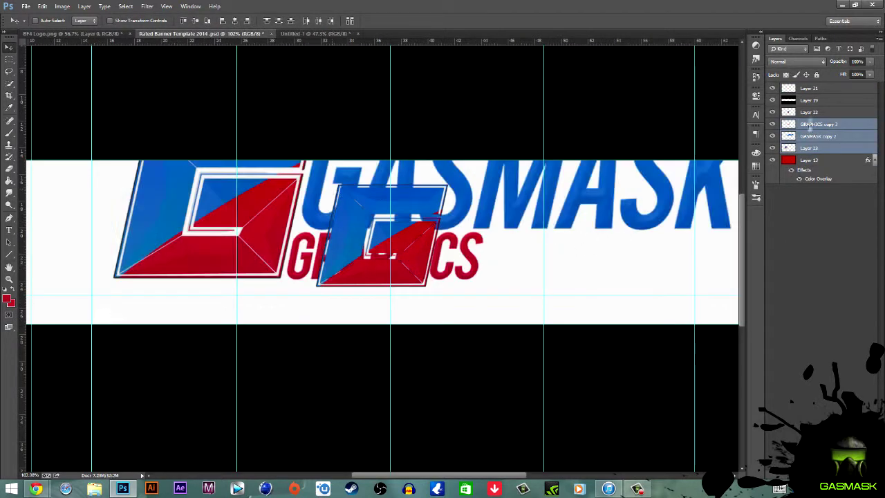
pyautogui.keyDown('shift'); pyautogui.click(816, 135); pyautogui.keyUp('shift')
pyautogui.scroll(-3, 627, 251)
pyautogui.hotkey('ctrl', 't')
pyautogui.moveTo(543, 198)
pyautogui.mouseDown()
pyautogui.moveTo(510, 226)
pyautogui.moveTo(468, 237)
pyautogui.mouseUp()
pyautogui.press('Return')
pyautogui.hotkey('ctrl', 't')
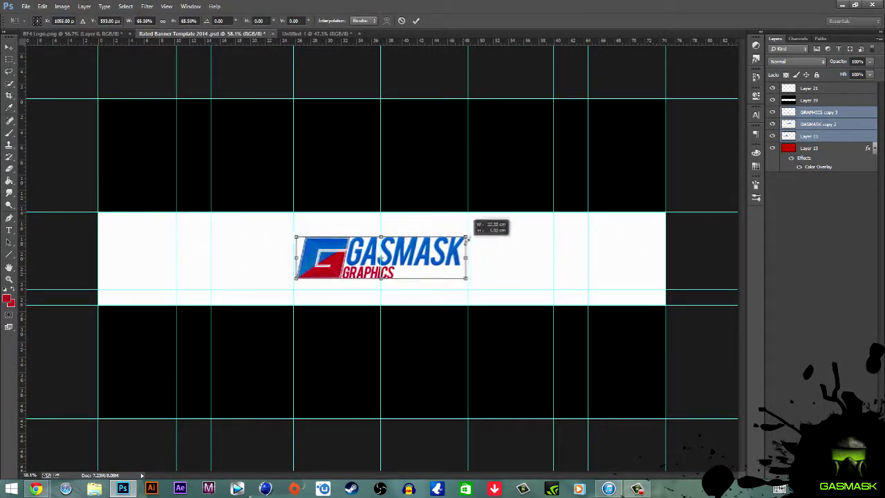
pyautogui.press('Return')
pyautogui.click(815, 207)
pyautogui.scroll(2, 434, 346)
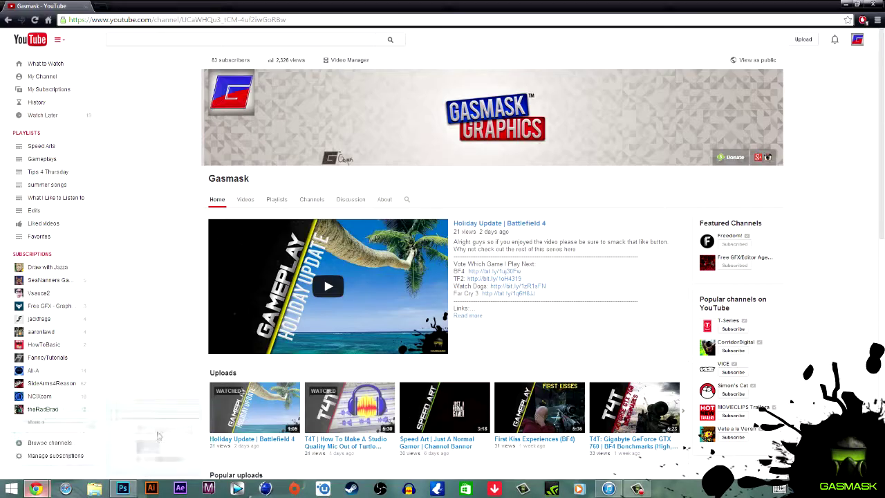
# Step: Paste the YouTube channel screenshot, undoing an attempted erase of its music-player part
pyautogui.hotkey('ctrl', 'v')
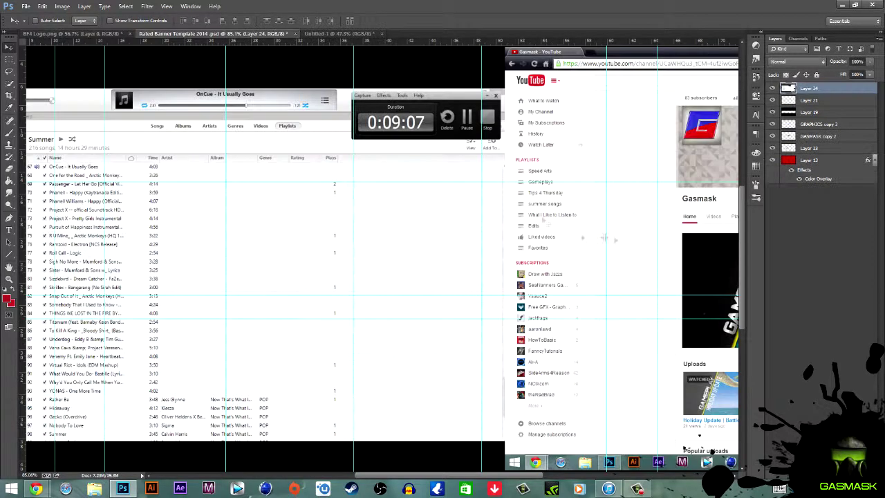
pyautogui.scroll(-3, 411, 268)
pyautogui.press('Delete')
pyautogui.hotkey('ctrl', 'd')
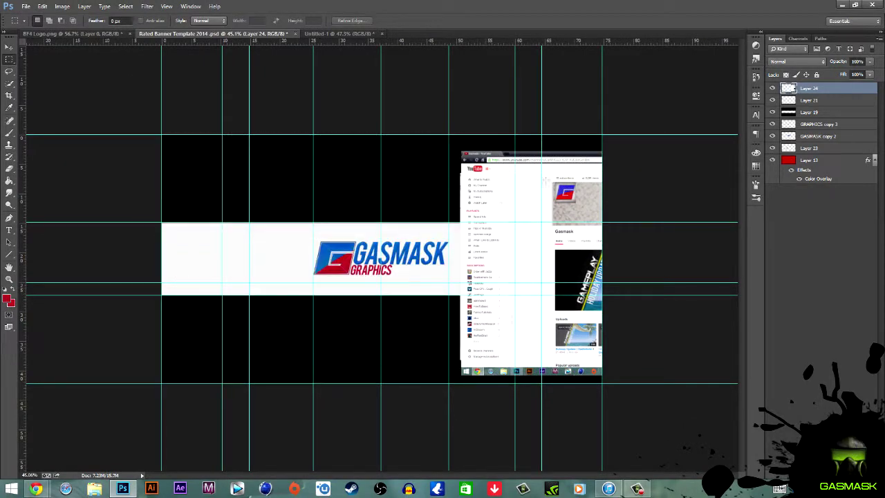
pyautogui.hotkey('ctrl', 'z')
pyautogui.press('v')
pyautogui.scroll(4, 327, 249)
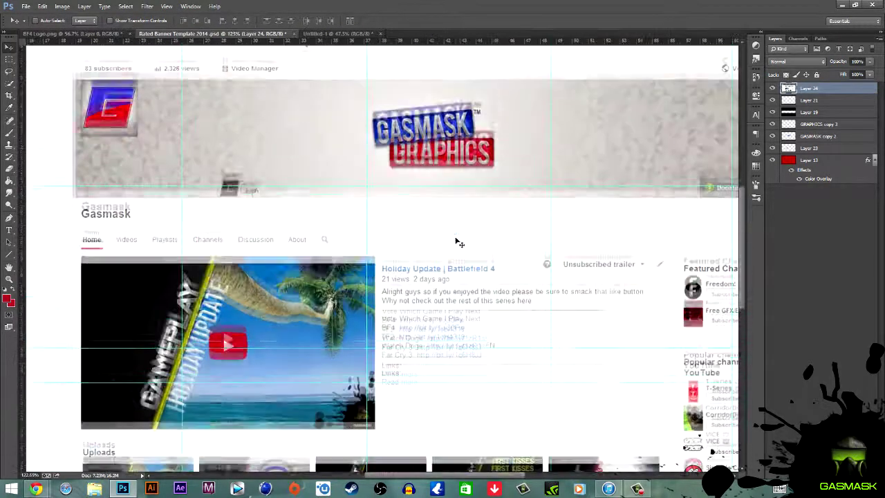
# Step: Place guides at the screenshot banner's bottom and right edges
pyautogui.press('m')
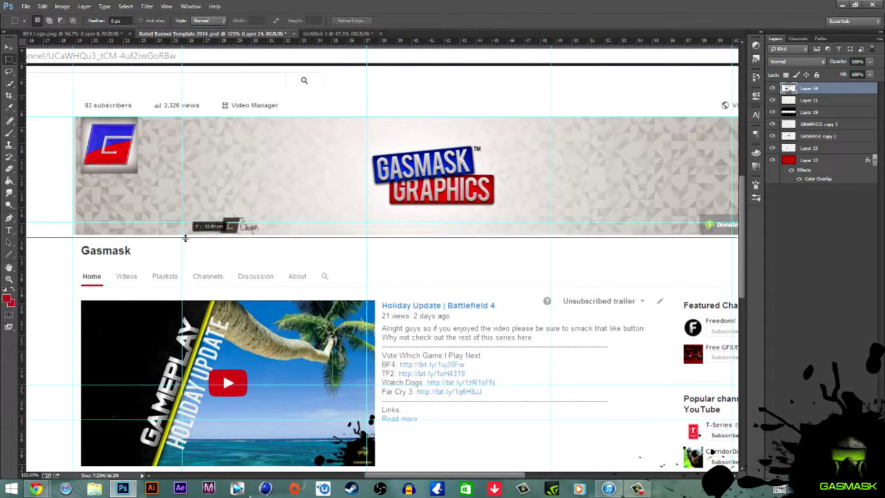
pyautogui.moveTo(185, 238); pyautogui.dragTo(199, 235)
pyautogui.hscroll(5, 380, 260)
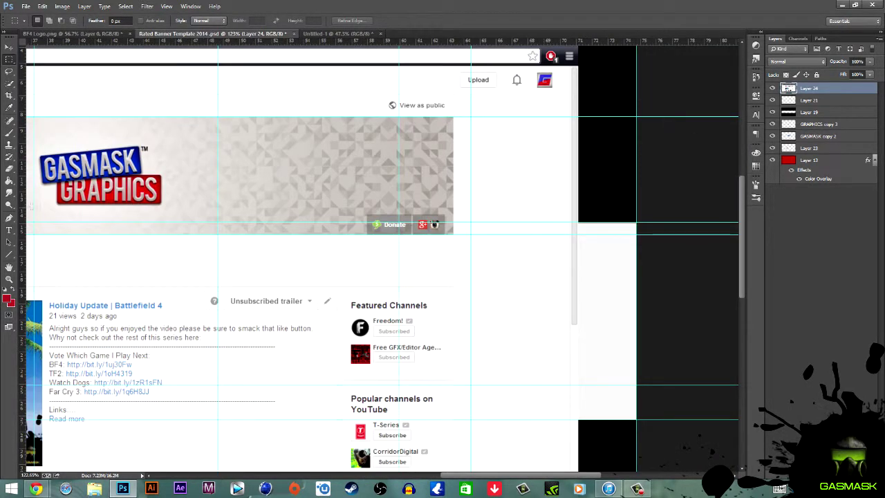
pyautogui.moveTo(23, 205); pyautogui.dragTo(455, 300)
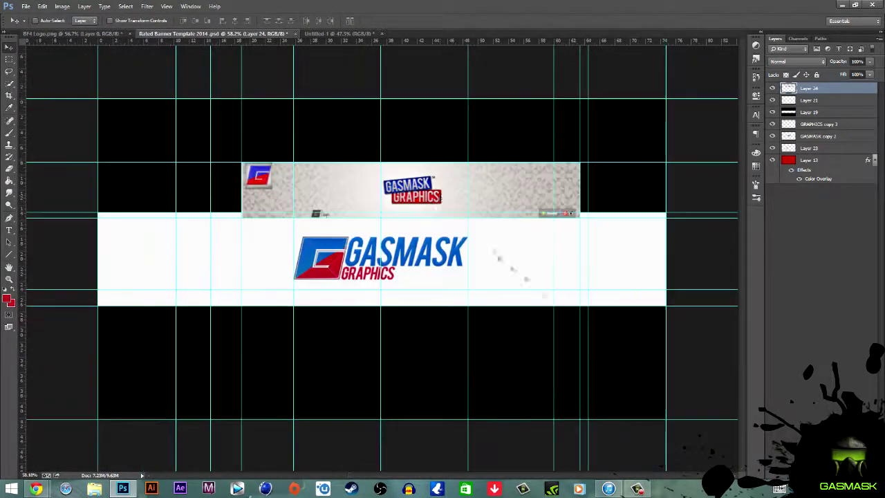
# Step: Scale the screenshot layer to fill the white banner strip
pyautogui.hotkey('ctrl', 't')
pyautogui.moveTo(553, 234); pyautogui.dragTo(664, 214)
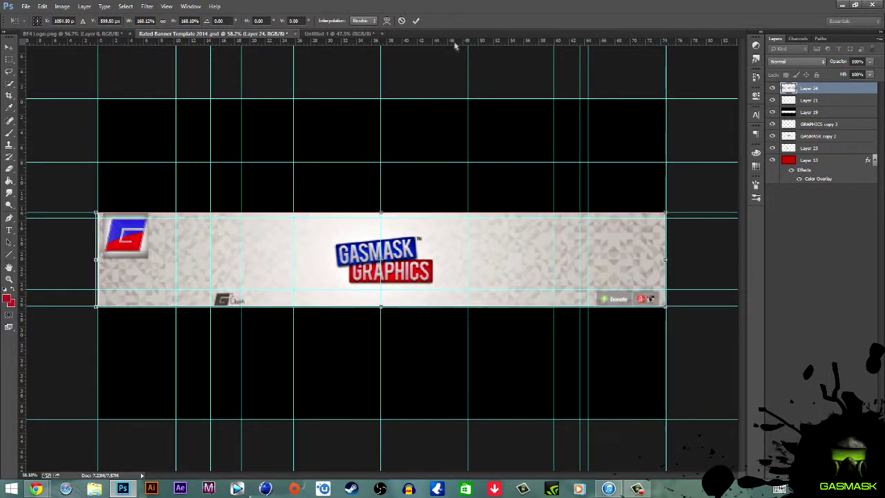
pyautogui.press('Return')
pyautogui.keyDown('alt'); pyautogui.scroll(5, 695, 357); pyautogui.keyUp('alt')
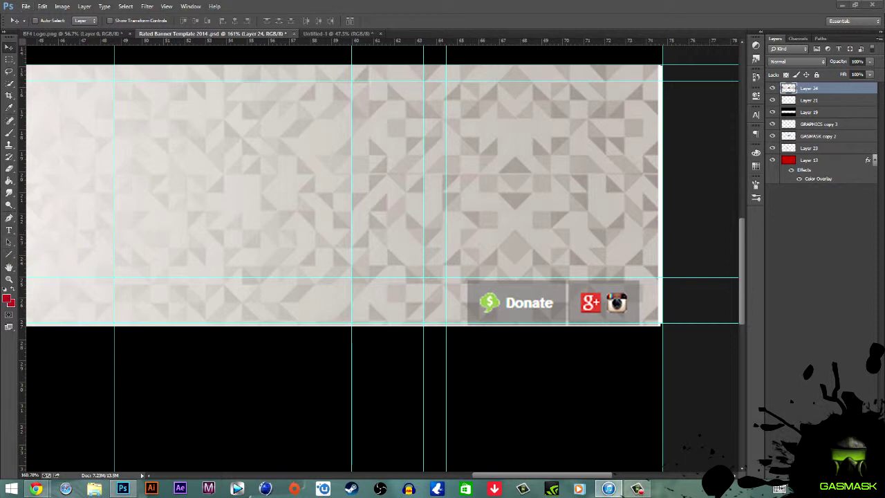
# Step: Draw a custom arrow shape and move it beside the Donate button
pyautogui.rightClick(9, 255)
pyautogui.click(55, 293)
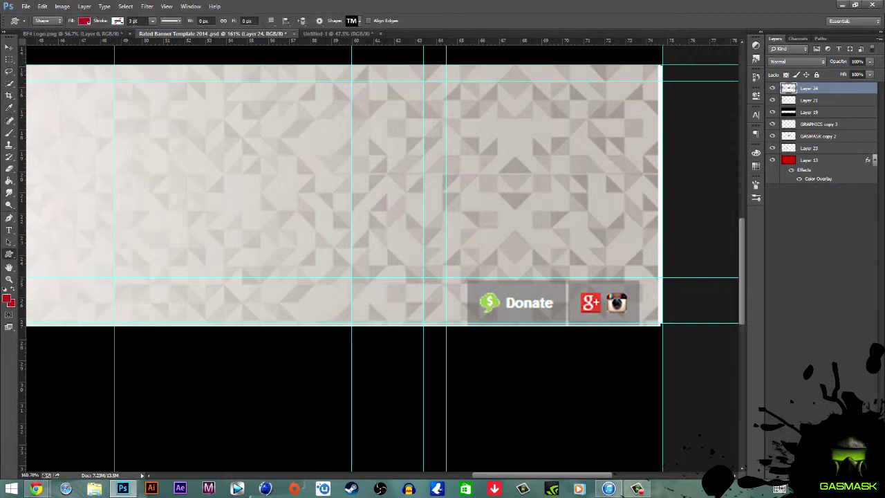
pyautogui.click(359, 21)
pyautogui.doubleClick(336, 41)
pyautogui.moveTo(252, 242); pyautogui.dragTo(341, 272)
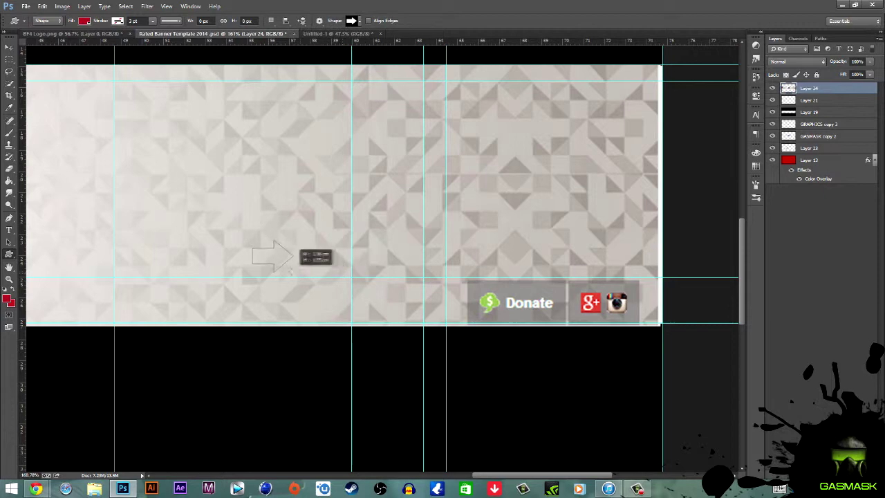
pyautogui.press('v')
pyautogui.moveTo(274, 257); pyautogui.dragTo(416, 300)
pyautogui.scroll(2, 430, 303)
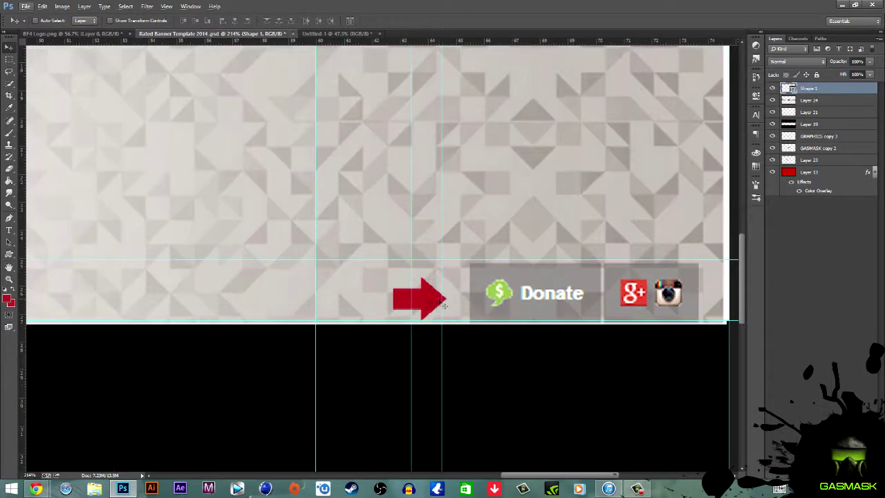
# Step: Add the caption text 'Follow me here' on the banner
pyautogui.press('t')
pyautogui.click(204, 298)
pyautogui.write('REMEBER TO')
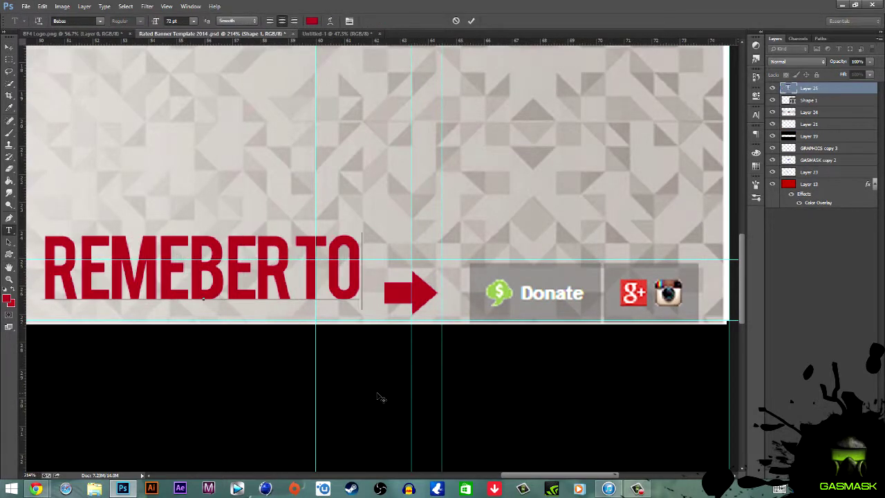
pyautogui.write('FOLLOWME')
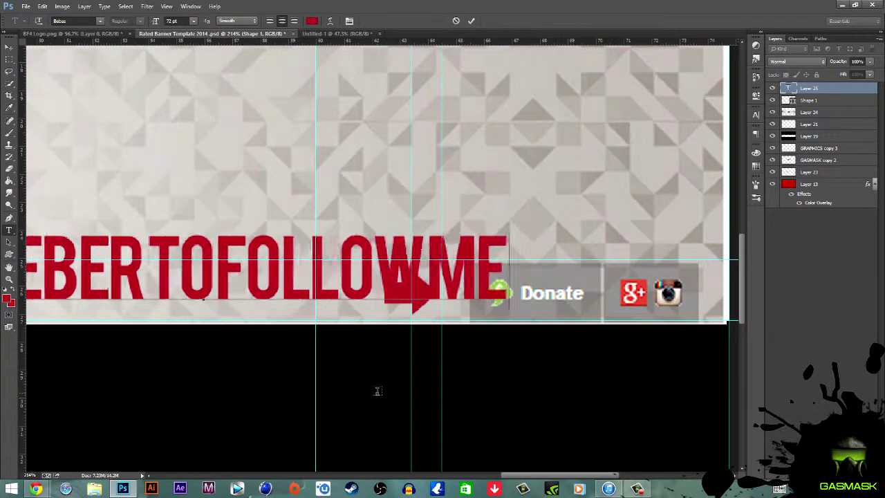
pyautogui.write('ONSOCIA')
pyautogui.press('BackSpace')
pyautogui.press('BackSpace')
pyautogui.press('BackSpace')
pyautogui.press('BackSpace')
pyautogui.press('BackSpace')
pyautogui.press('BackSpace')
pyautogui.press('BackSpace')
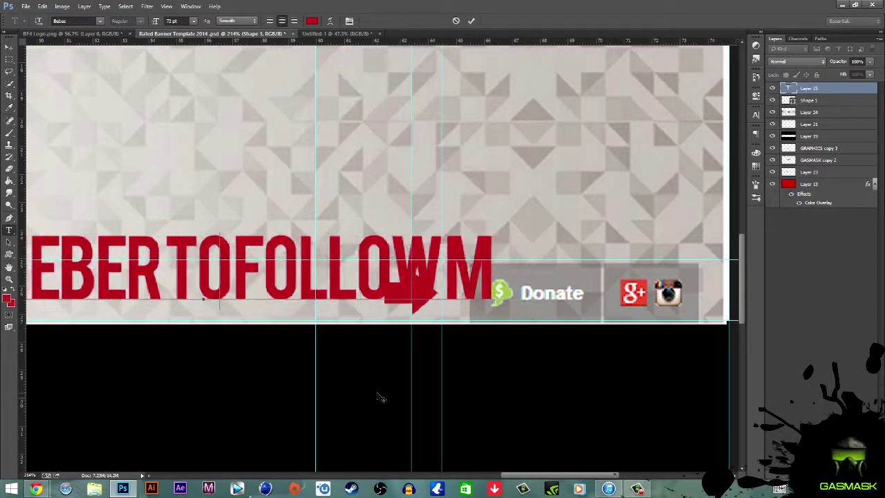
pyautogui.press('BackSpace')
pyautogui.press('BackSpace')
pyautogui.press('BackSpace')
pyautogui.write('Follow m')
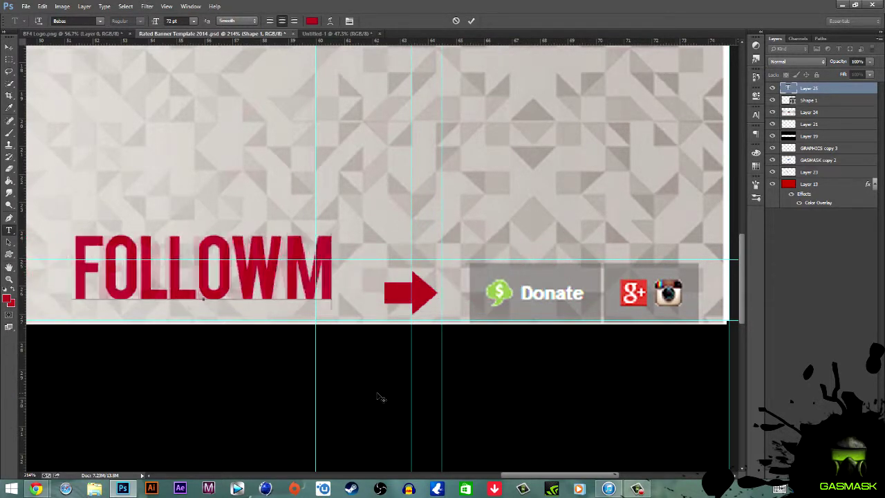
pyautogui.write('e here')
pyautogui.hotkey('ctrl', 'Return')
# Step: Shrink the caption to about a third of its size
pyautogui.hotkey('ctrl', 't')
pyautogui.moveTo(382, 291); pyautogui.dragTo(332, 300)
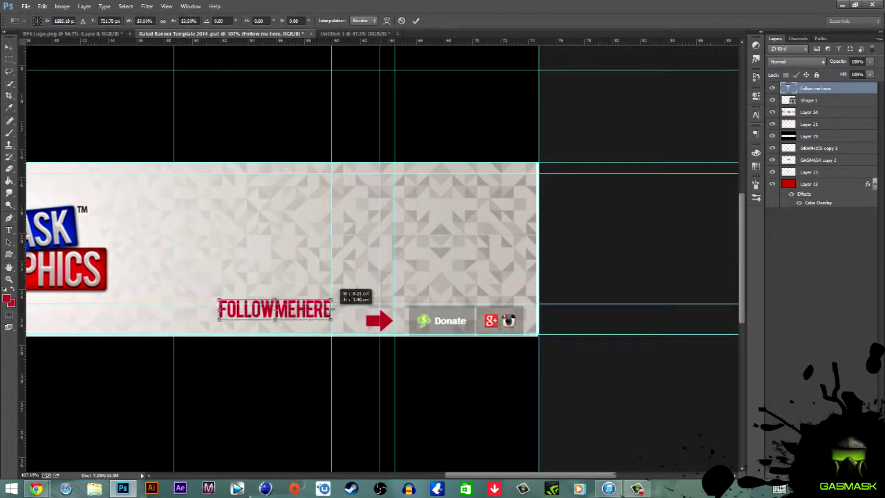
pyautogui.scroll(5, 346, 320)
pyautogui.press('Return')
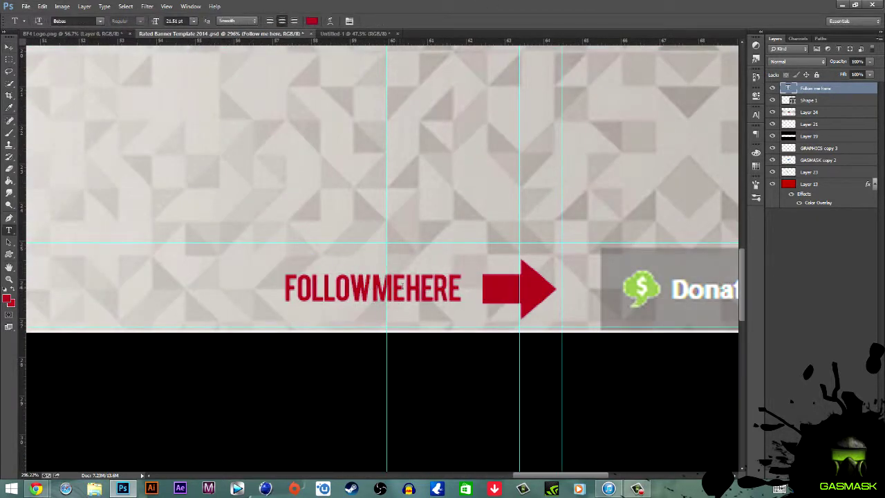
# Step: Recolour the word ME blue and hide the pasted screenshot layer
pyautogui.doubleClick(401, 285)
pyautogui.scroll(-6, 401, 285)
pyautogui.click(772, 112)
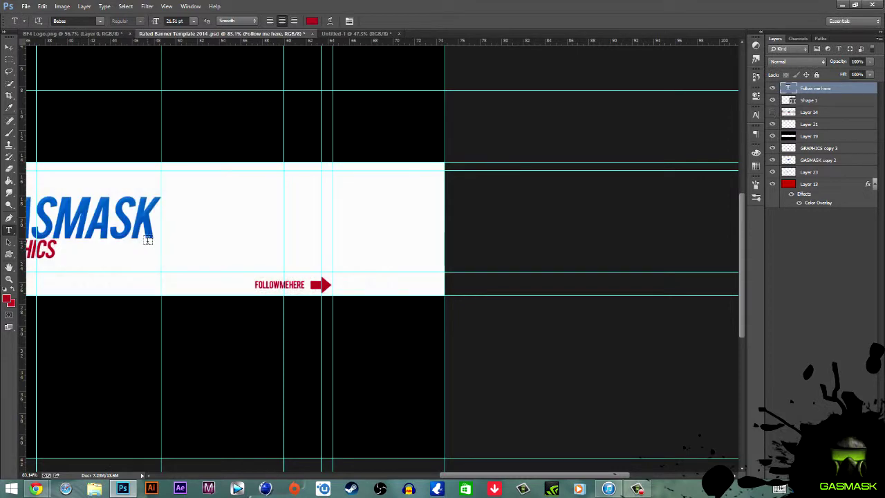
pyautogui.scroll(5, 260, 308)
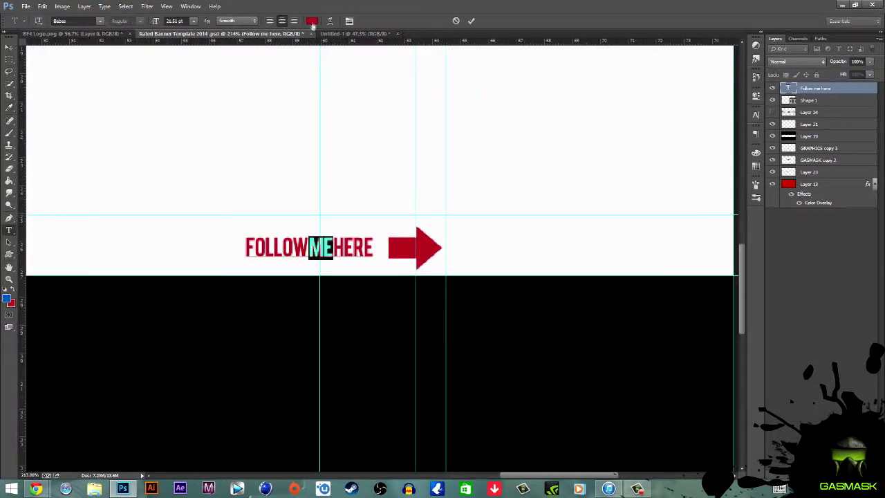
pyautogui.click(312, 21)
pyautogui.click(359, 389)
pyautogui.click(442, 347)
pyautogui.scroll(5, 437, 269)
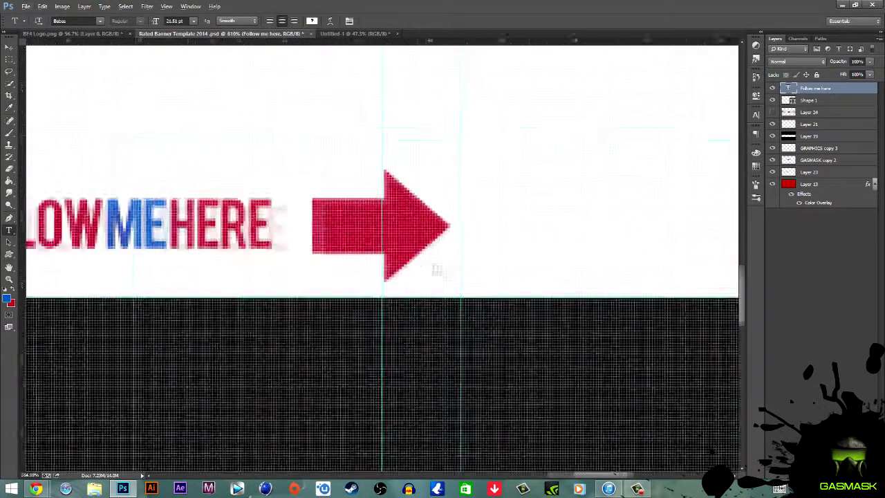
# Step: On a new layer, pen-draw a blue shape covering the arrow's top half
pyautogui.click(833, 102)
pyautogui.press('p')
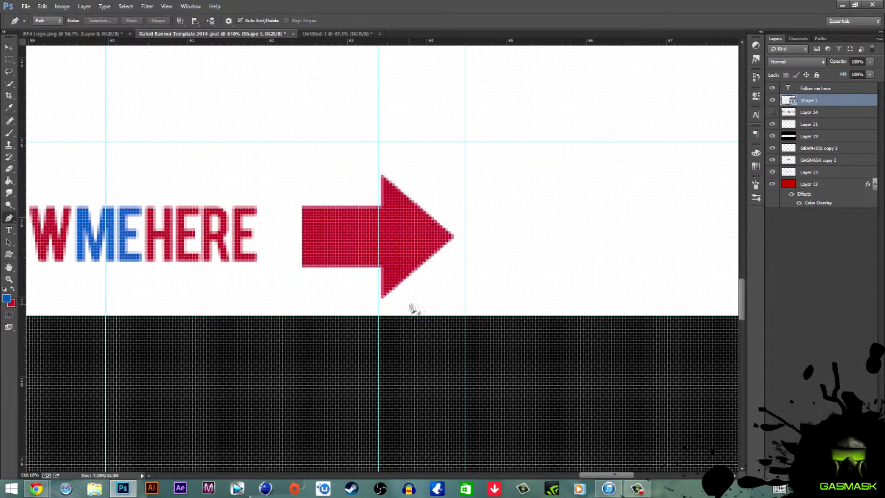
pyautogui.hotkey('ctrl', 'shift', 'n')
pyautogui.press('Return')
pyautogui.click(51, 20)
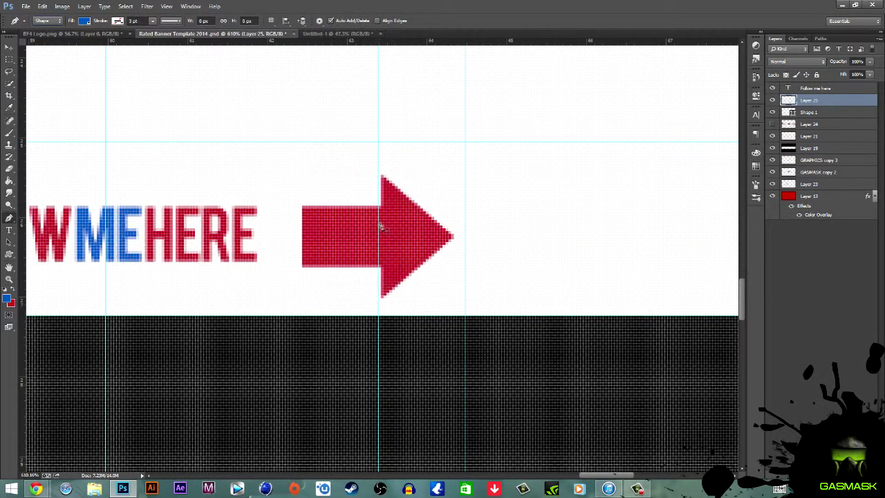
pyautogui.click(296, 238)
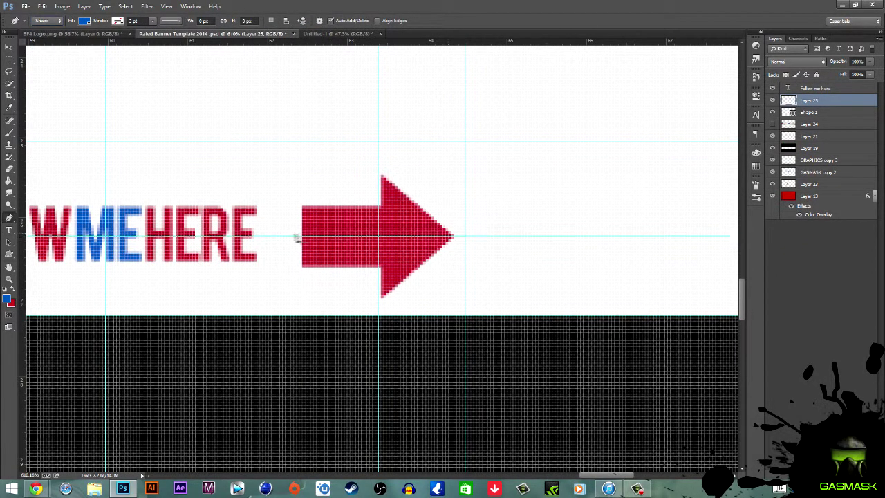
pyautogui.click(464, 240)
pyautogui.click(450, 150)
pyautogui.click(268, 153)
pyautogui.click(288, 237)
# Step: Clip the blue shape to the arrow and fit the whole banner in view
pyautogui.rightClick(809, 100)
pyautogui.click(793, 276)
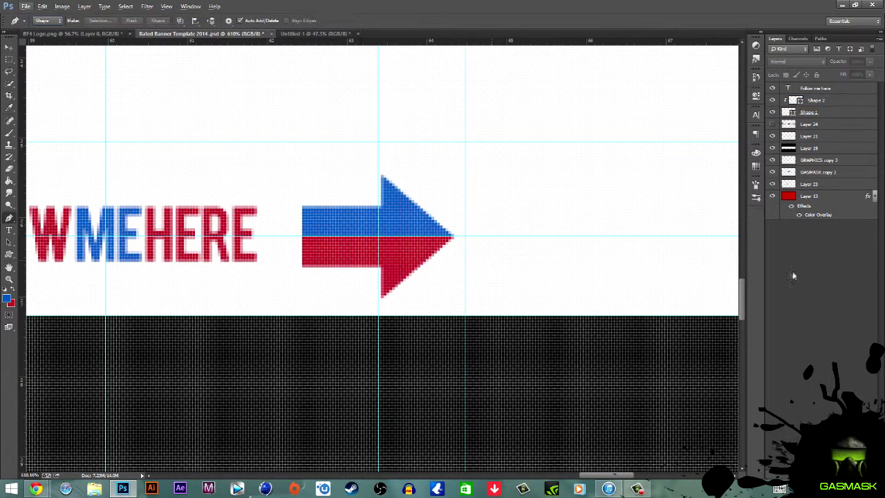
pyautogui.press('v')
pyautogui.hotkey('ctrl', '0')
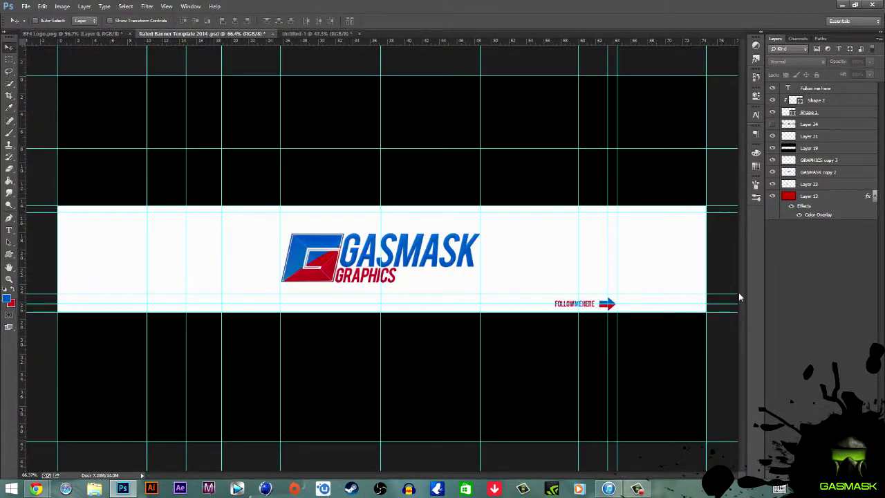
# Step: Apply a colour overlay to the faint pattern layer Layer 21
pyautogui.click(809, 136)
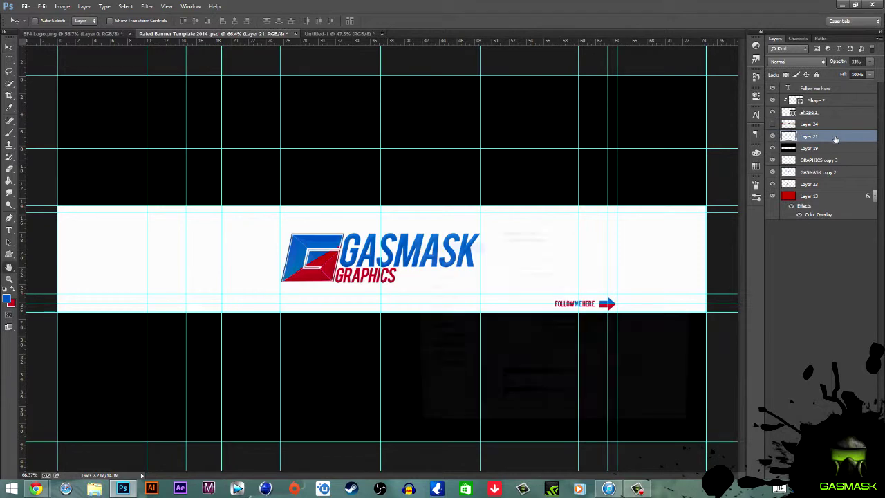
pyautogui.doubleClick(844, 136)
pyautogui.click(438, 327)
pyautogui.click(596, 249)
pyautogui.click(443, 349)
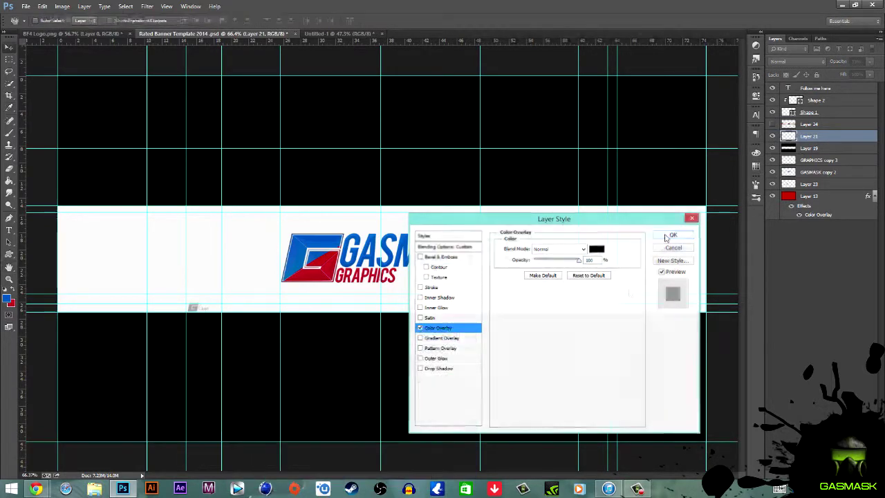
pyautogui.click(673, 235)
pyautogui.click(819, 178)
# Step: Move Layer 19 to the top of the stack and nudge it slightly
pyautogui.moveTo(809, 166); pyautogui.dragTo(809, 87)
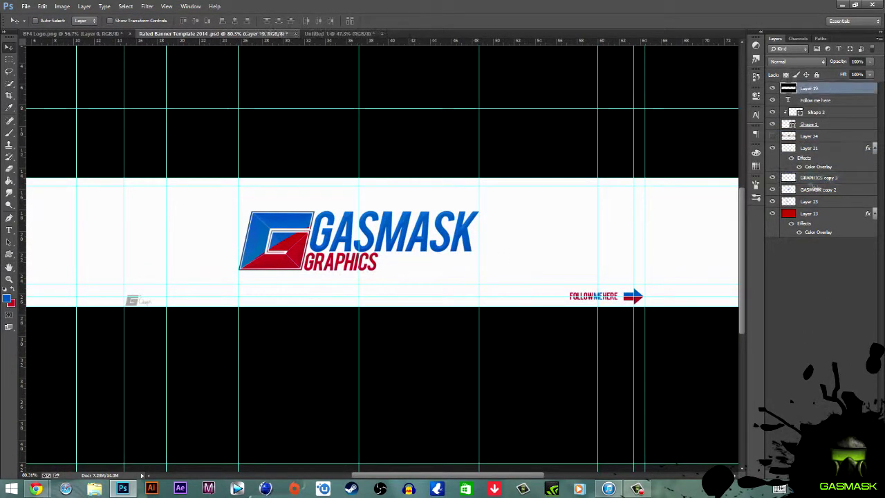
pyautogui.keyDown('shift'); pyautogui.click(821, 201); pyautogui.keyUp('shift')
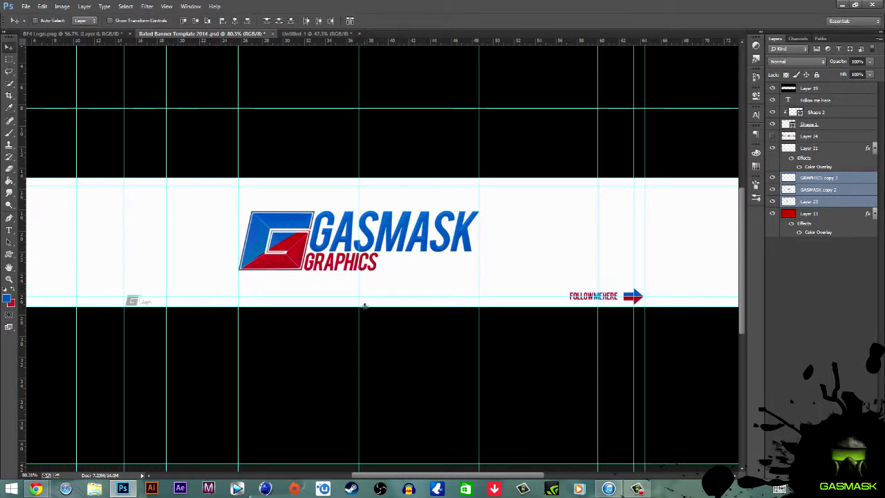
pyautogui.keyDown('ctrl'); pyautogui.click(60, 215); pyautogui.keyUp('ctrl')
pyautogui.hotkey('ctrl', 't')
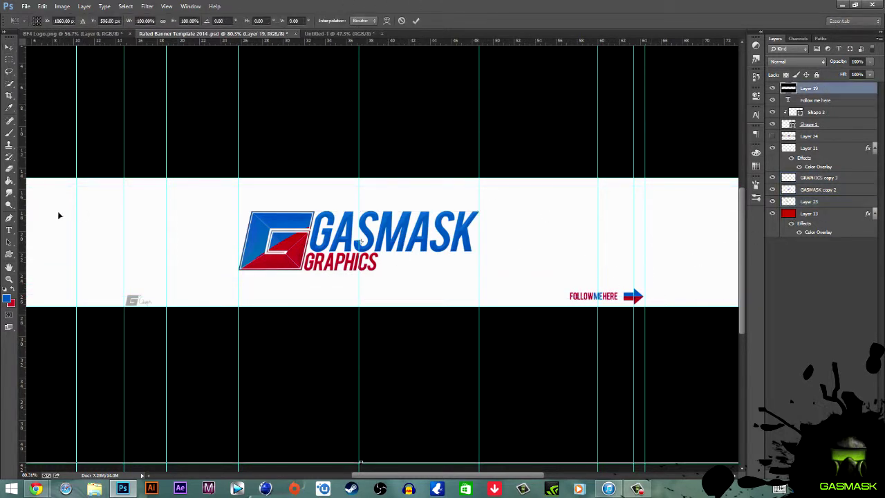
pyautogui.moveTo(361, 242); pyautogui.dragTo(360, 225)
pyautogui.press('Return')
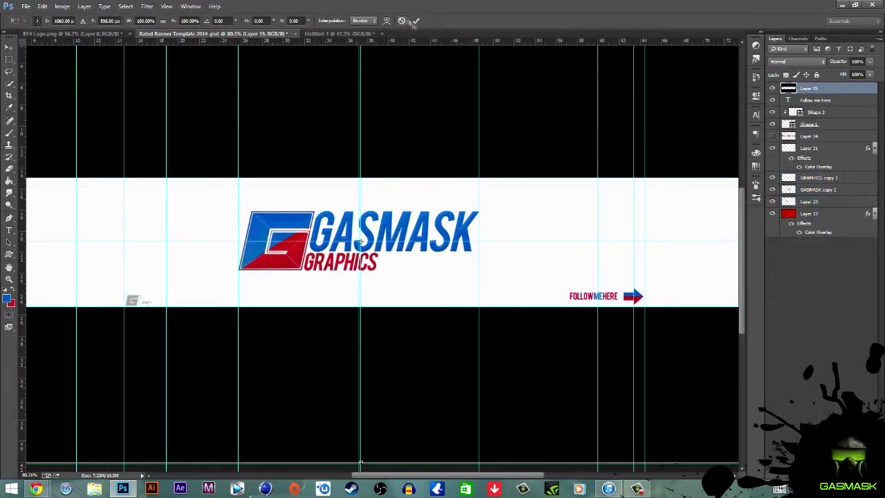
# Step: Realign the vertical guides and nudge the three logo layers to match them
pyautogui.scroll(-1, 166, 230)
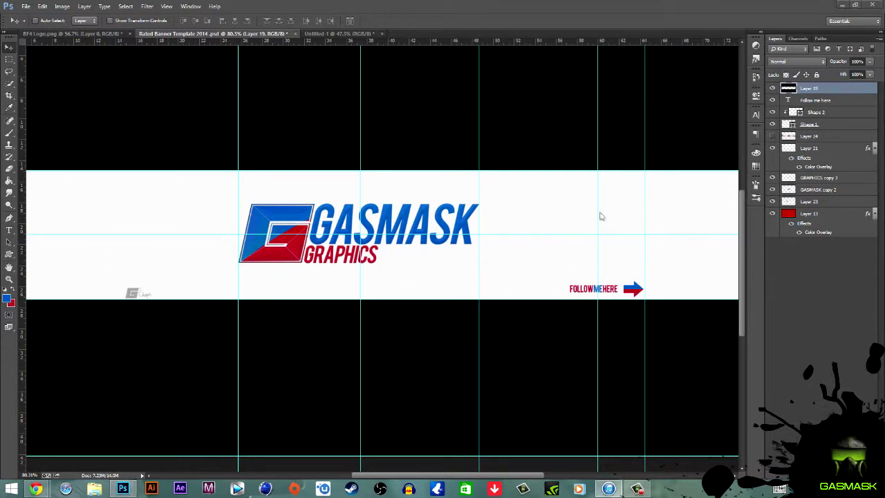
pyautogui.moveTo(611, 226); pyautogui.dragTo(643, 200)
pyautogui.click(818, 178)
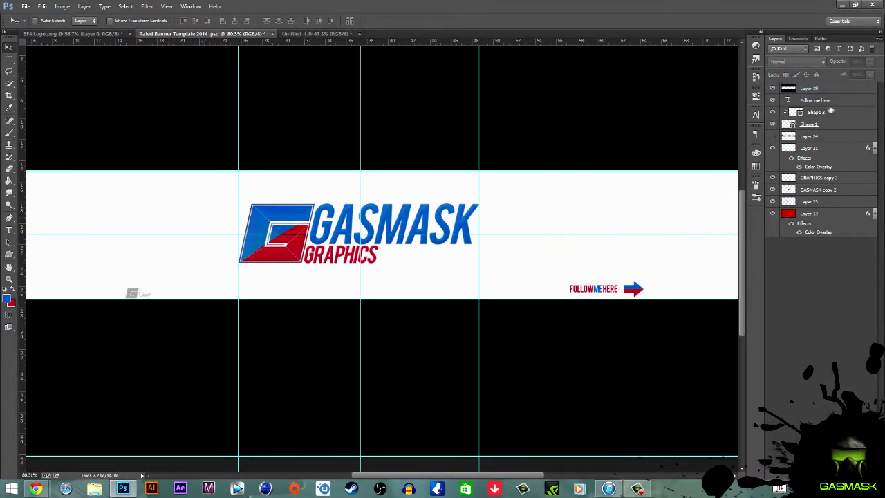
pyautogui.keyDown('shift'); pyautogui.click(809, 201); pyautogui.keyUp('shift')
pyautogui.hotkey('ctrl', 't')
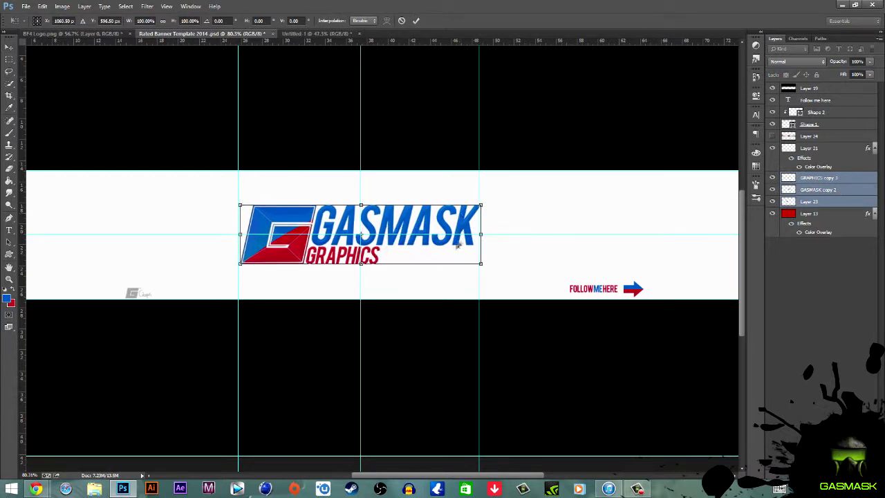
pyautogui.click(418, 21)
pyautogui.moveTo(479, 257); pyautogui.dragTo(482, 256)
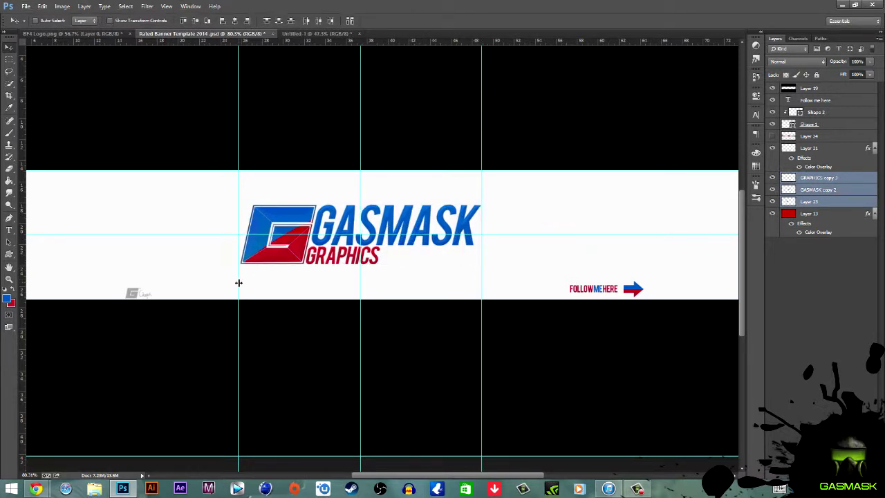
pyautogui.scroll(-2, 450, 325)
pyautogui.scroll(-1, 484, 349)
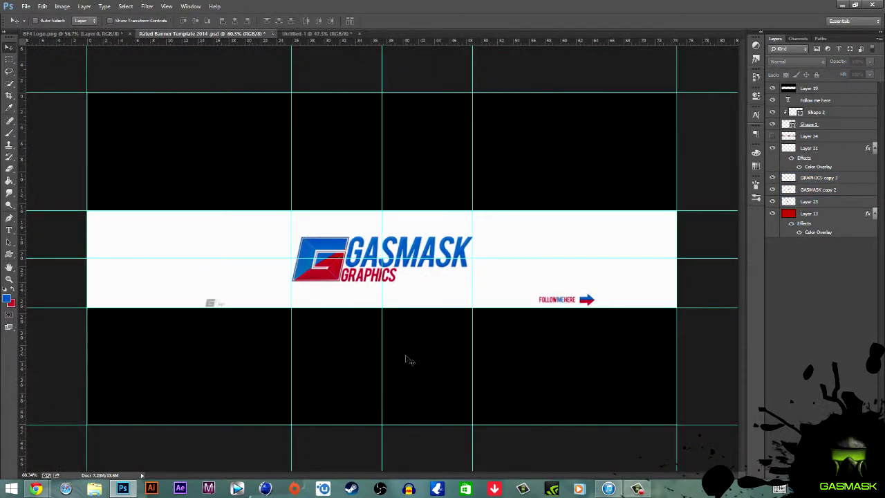
pyautogui.scroll(2, 410, 358)
# Step: Open the Qehzy2DPack.psd pattern pack file
pyautogui.hotkey('alt', 'f')
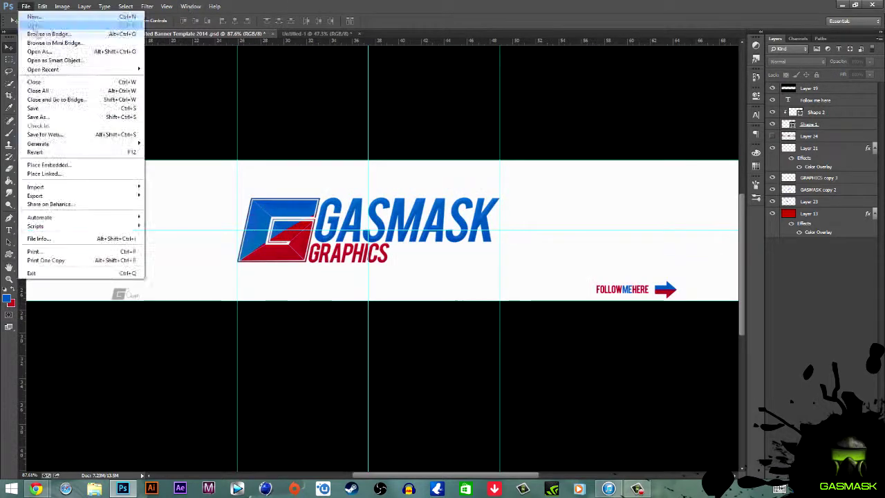
pyautogui.press('o')
pyautogui.click(40, 256)
pyautogui.doubleClick(223, 336)
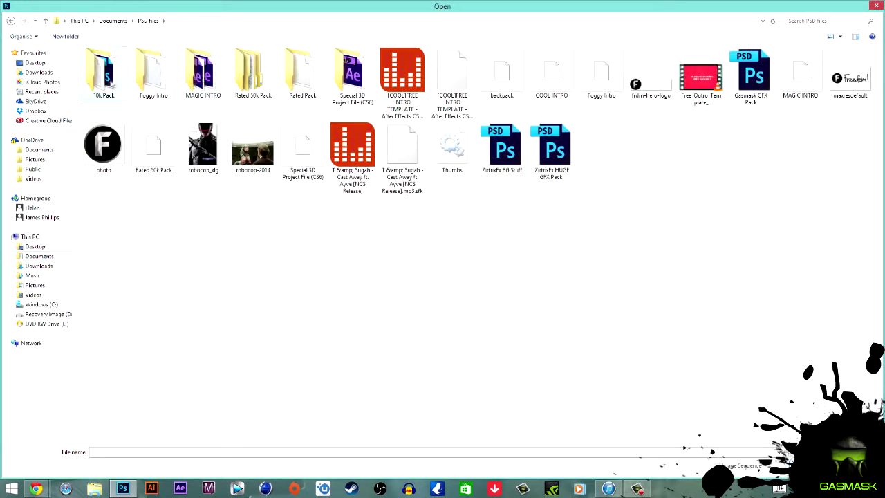
pyautogui.doubleClick(103, 87)
pyautogui.doubleClick(118, 128)
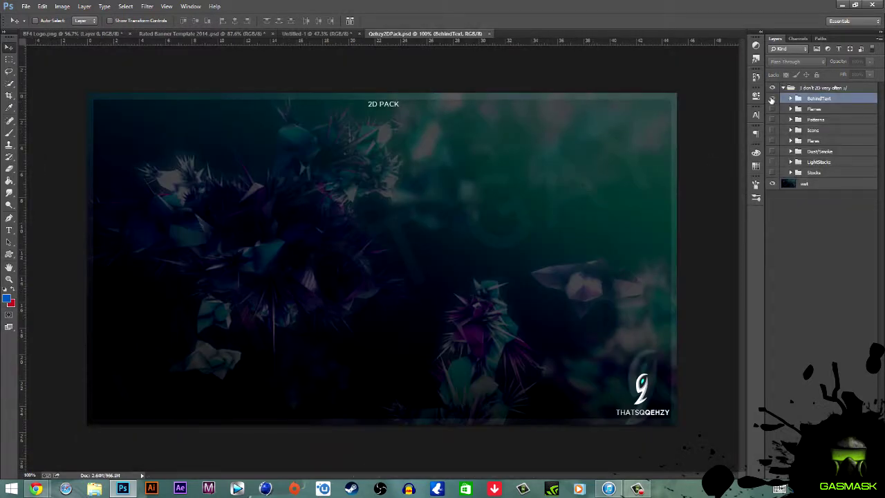
# Step: Show the Pattern9 triangle pattern from the Patterns group and drag it into the banner
pyautogui.click(771, 98)
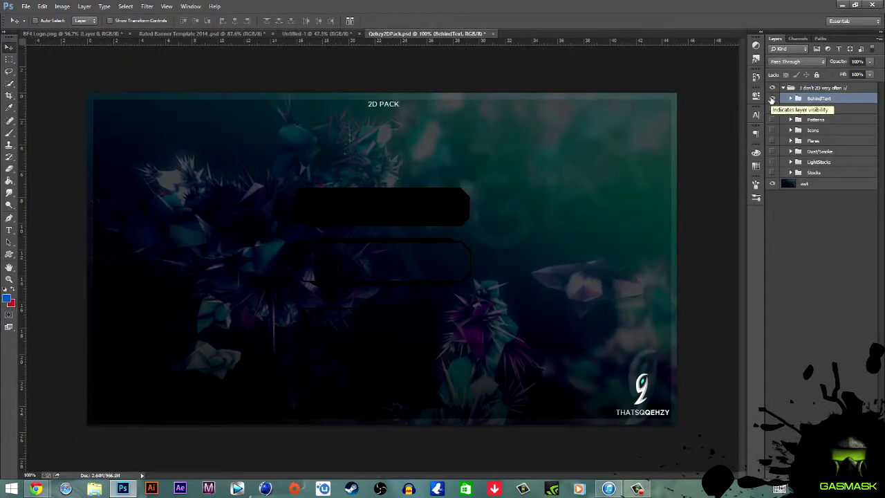
pyautogui.click(772, 98)
pyautogui.click(772, 119)
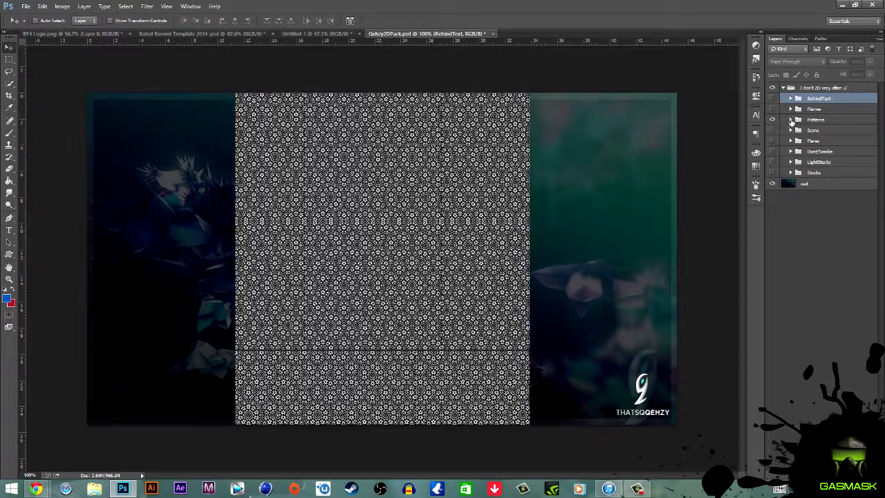
pyautogui.click(773, 250)
pyautogui.click(772, 237)
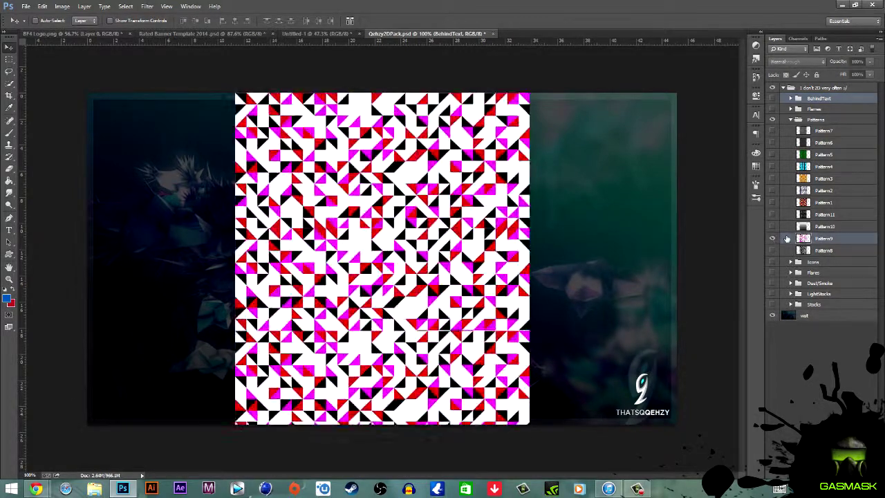
pyautogui.click(823, 238)
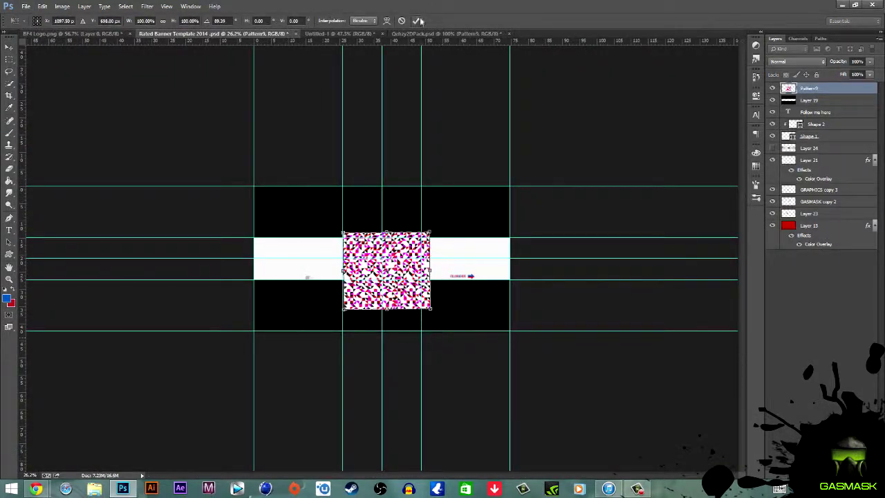
pyautogui.moveTo(181, 36)
pyautogui.mouseDown()
pyautogui.moveTo(314, 267)
pyautogui.moveTo(408, 266)
pyautogui.mouseUp()
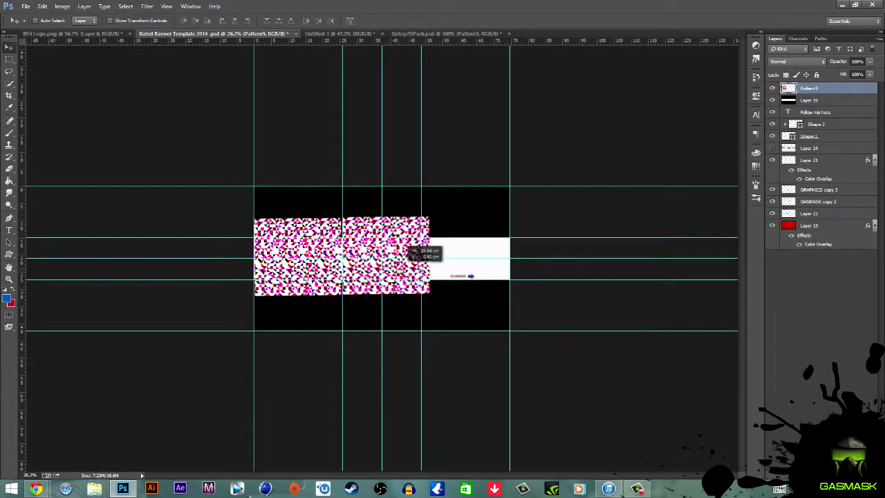
# Step: Delete the stray duplicate and position the pattern block across the banner from the left
pyautogui.scroll(5, 365, 256)
pyautogui.scroll(1, 314, 267)
pyautogui.moveTo(318, 231); pyautogui.dragTo(314, 232)
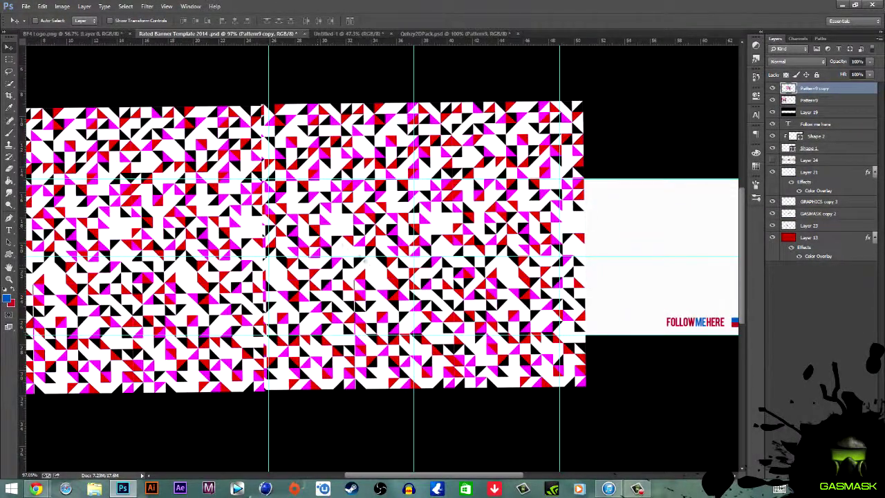
pyautogui.press('Delete')
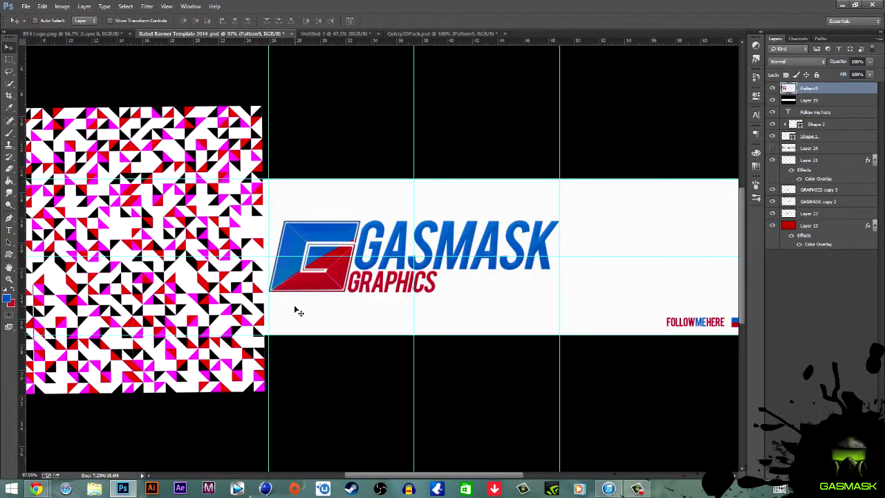
pyautogui.moveTo(297, 312); pyautogui.dragTo(468, 280)
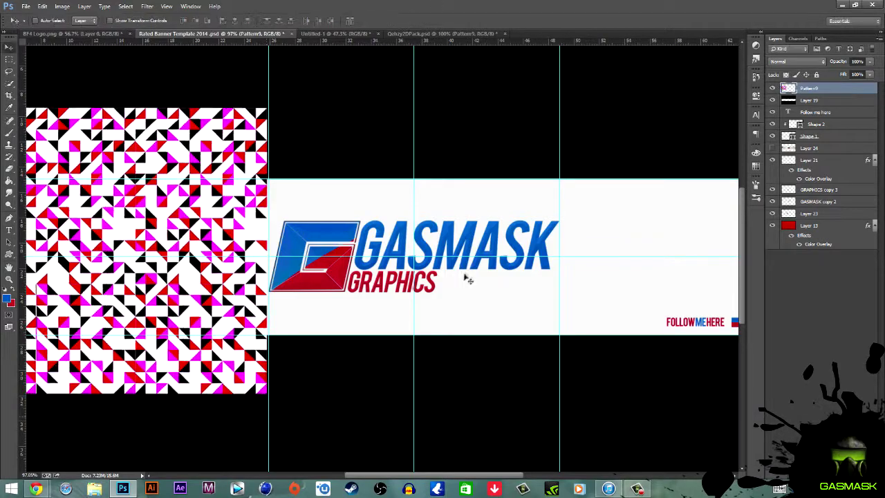
pyautogui.scroll(-3, 237, 302)
pyautogui.scroll(2, 246, 311)
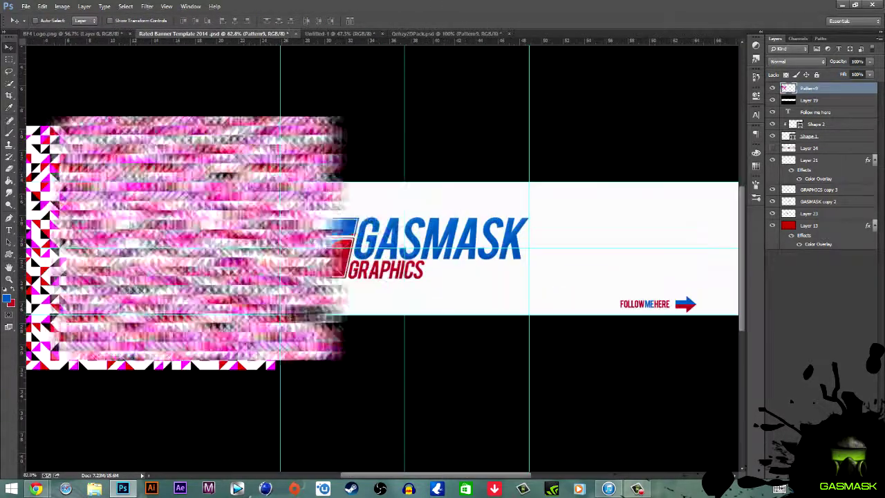
pyautogui.moveTo(247, 312); pyautogui.dragTo(519, 325)
# Step: Duplicate the pattern, flip the copy horizontally, and add another copy shifted right
pyautogui.hotkey('ctrl', 'j')
pyautogui.click(42, 6)
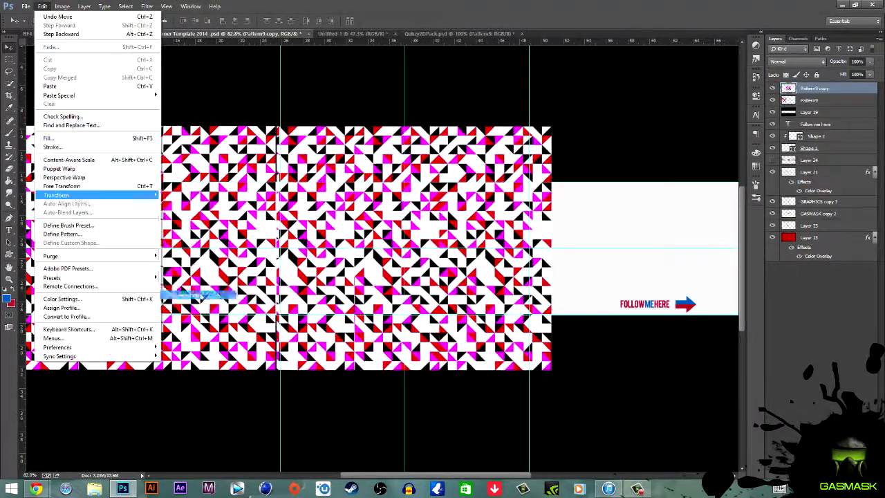
pyautogui.click(193, 318)
pyautogui.scroll(5, 331, 209)
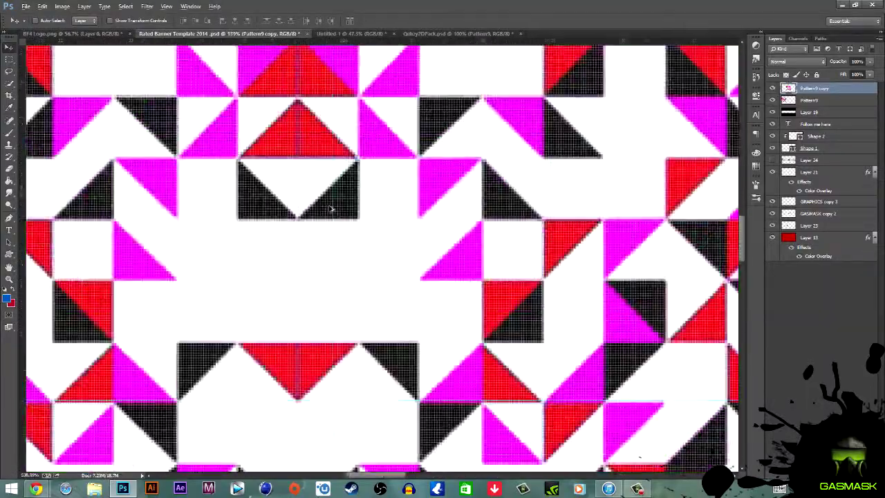
pyautogui.scroll(-6, 330, 209)
pyautogui.hotkey('ctrl', 'j')
pyautogui.moveTo(330, 208)
pyautogui.mouseDown()
pyautogui.moveTo(581, 266)
pyautogui.moveTo(583, 257)
pyautogui.moveTo(437, 166)
pyautogui.mouseUp()
# Step: Merge the three pattern layers into one and desaturate it to greyscale
pyautogui.scroll(8, 583, 257)
pyautogui.scroll(2, 437, 166)
pyautogui.scroll(-6, 437, 166)
pyautogui.scroll(-4, 437, 166)
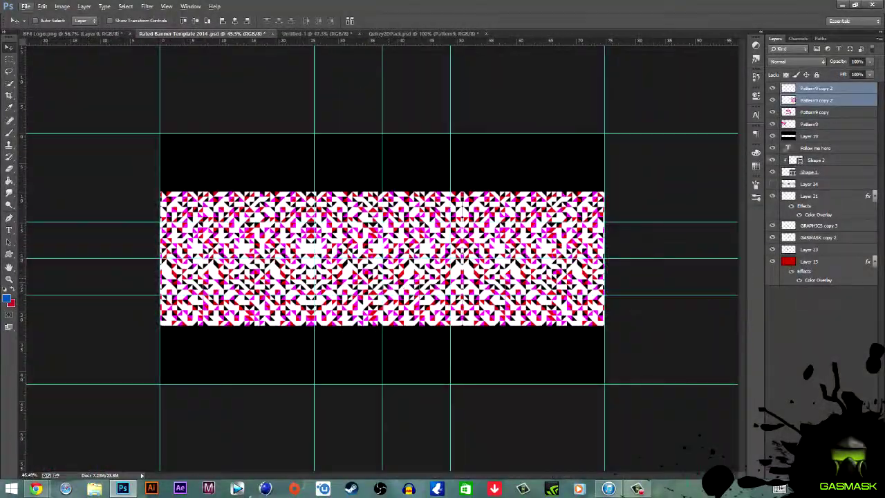
pyautogui.keyDown('shift'); pyautogui.click(822, 124); pyautogui.keyUp('shift')
pyautogui.hotkey('ctrl', 'e')
pyautogui.hotkey('ctrl', 'shift', 'u')
# Step: Move the pattern below the logo in Overlay mode and add Layer 25 above Layer 13
pyautogui.moveTo(816, 89); pyautogui.dragTo(815, 211)
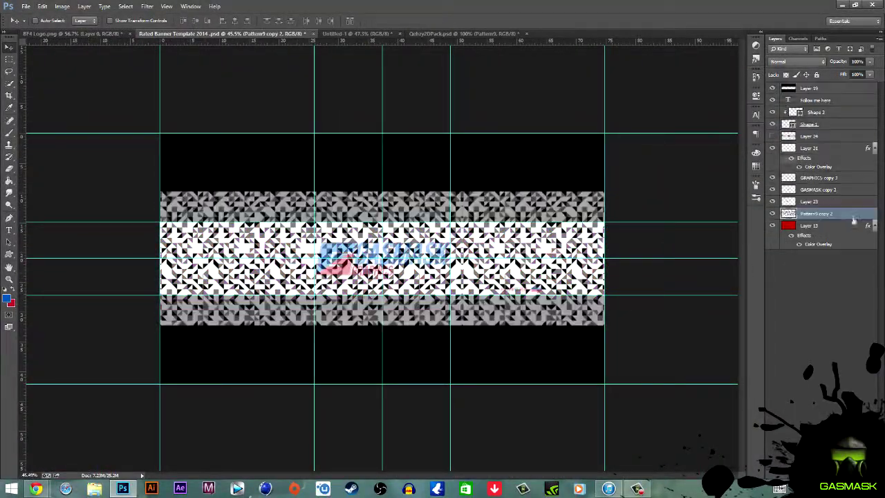
pyautogui.click(795, 61)
pyautogui.click(776, 182)
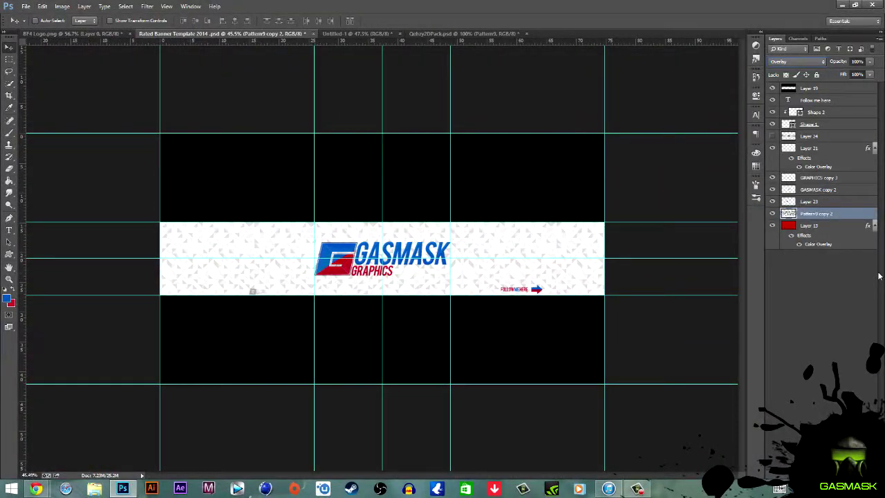
pyautogui.click(832, 233)
pyautogui.hotkey('ctrl', 'shift', 'n')
pyautogui.press('Return')
# Step: Brush blue over the banner's right end and red over its left end at 100% opacity
pyautogui.press('b')
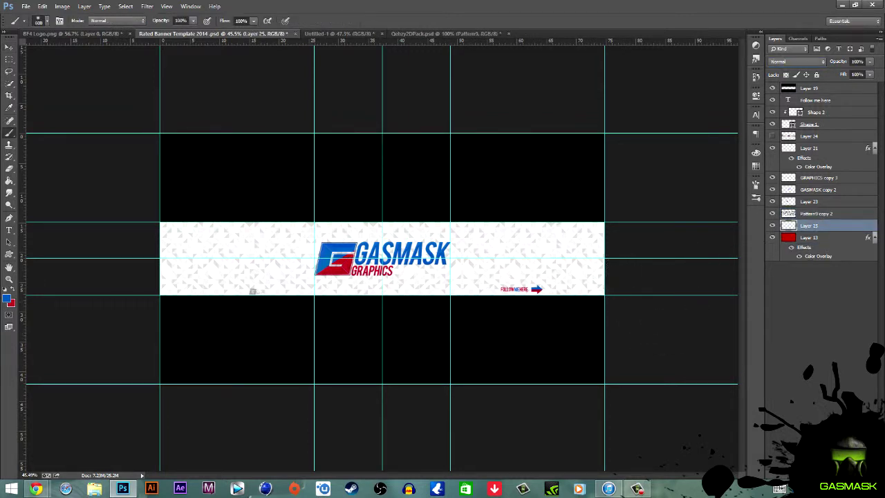
pyautogui.moveTo(650, 206)
pyautogui.mouseDown()
pyautogui.moveTo(661, 187)
pyautogui.moveTo(644, 377)
pyautogui.moveTo(677, 349)
pyautogui.mouseUp()
pyautogui.click(793, 62)
pyautogui.write('100')
pyautogui.moveTo(675, 316); pyautogui.dragTo(654, 263)
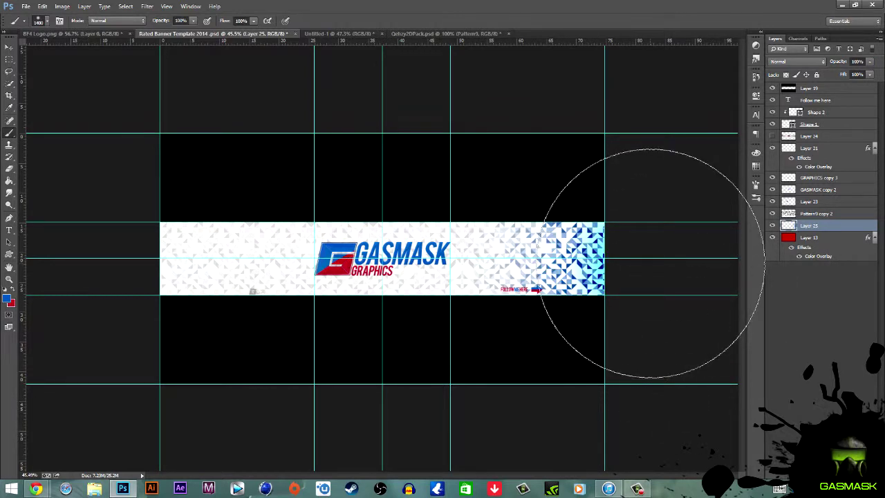
pyautogui.press('x')
pyautogui.moveTo(207, 262); pyautogui.dragTo(108, 257)
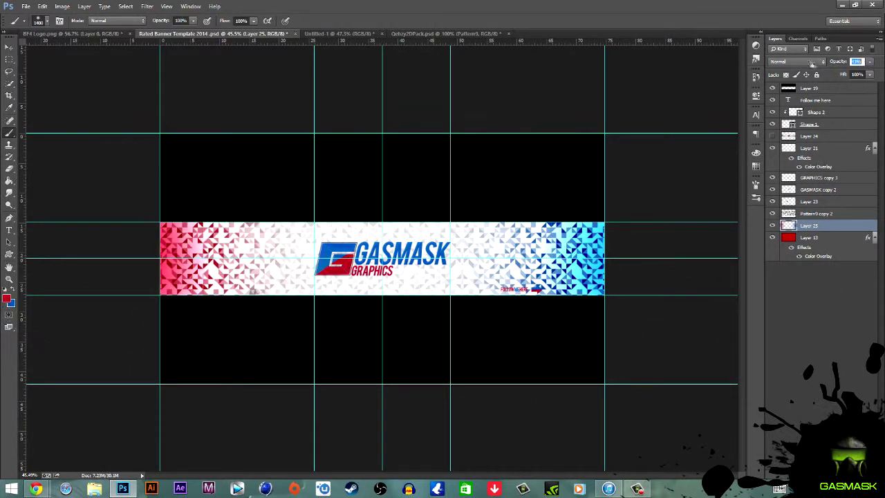
# Step: Erase parts of the Pattern9 copy 2 layer with an enlarged eraser, then select Layer 21
pyautogui.click(819, 213)
pyautogui.press('e')
pyautogui.press(']')
pyautogui.press(']')
pyautogui.press(']')
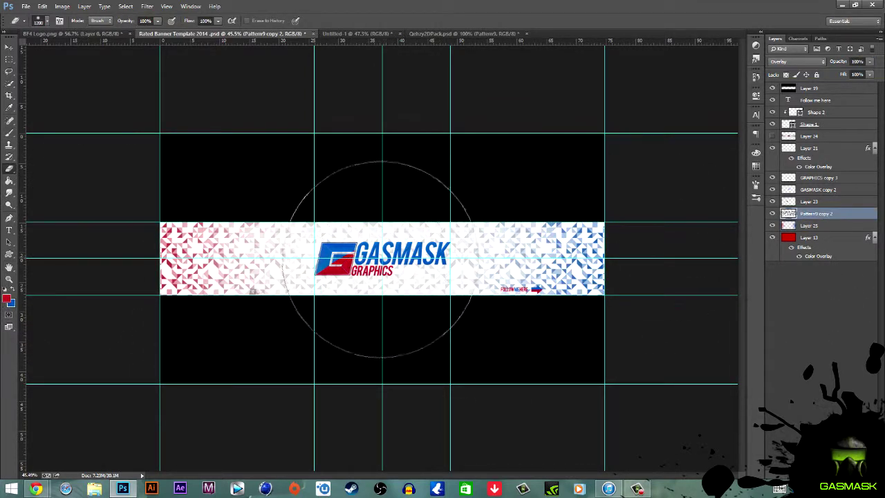
pyautogui.click(835, 313)
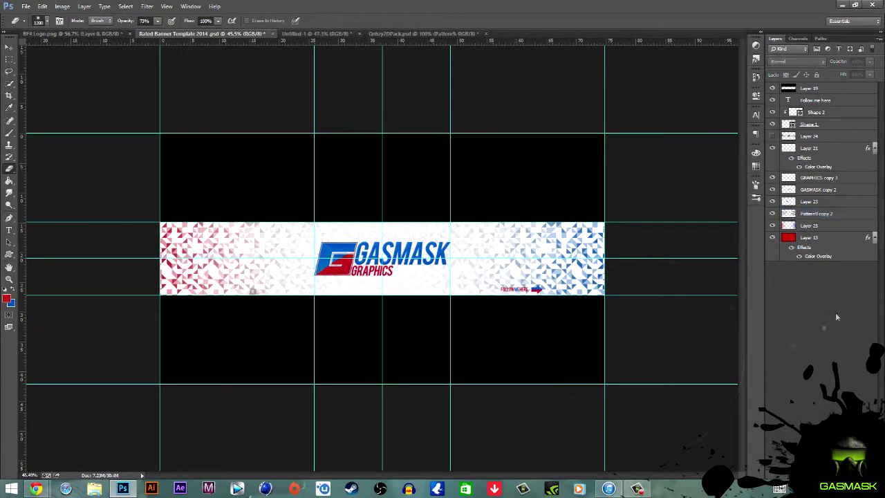
pyautogui.scroll(5, 382, 288)
pyautogui.scroll(-2, 372, 333)
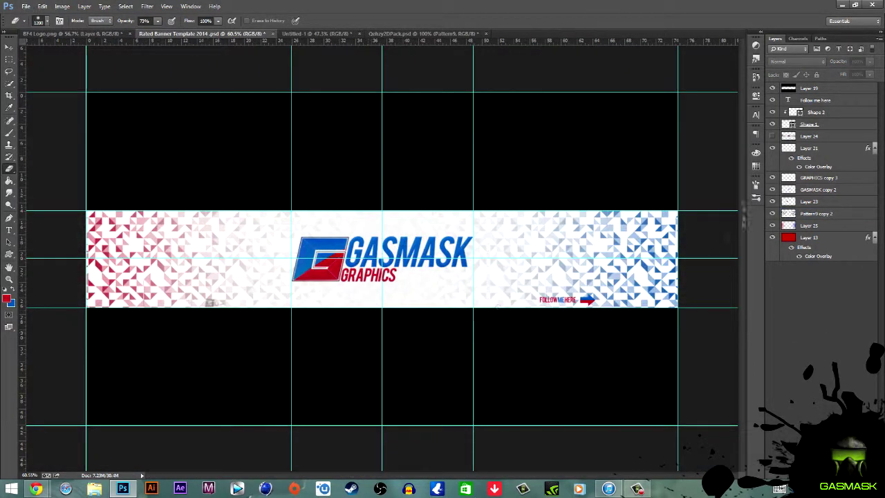
pyautogui.click(830, 148)
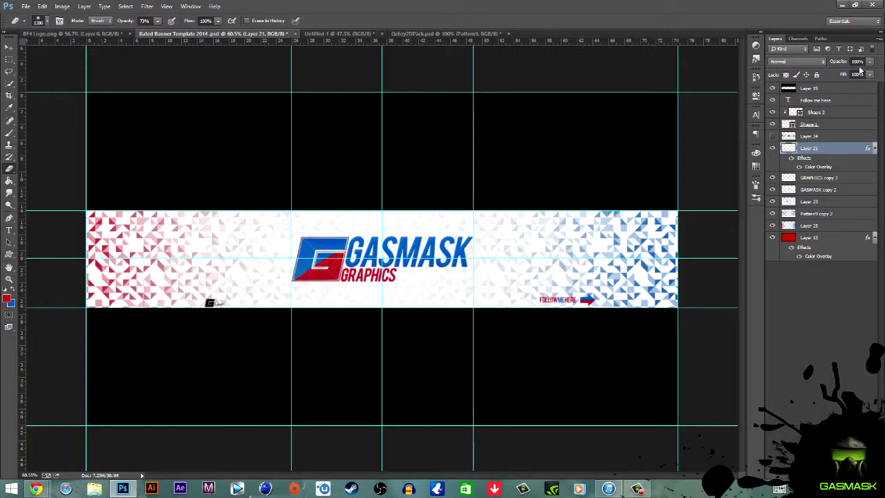